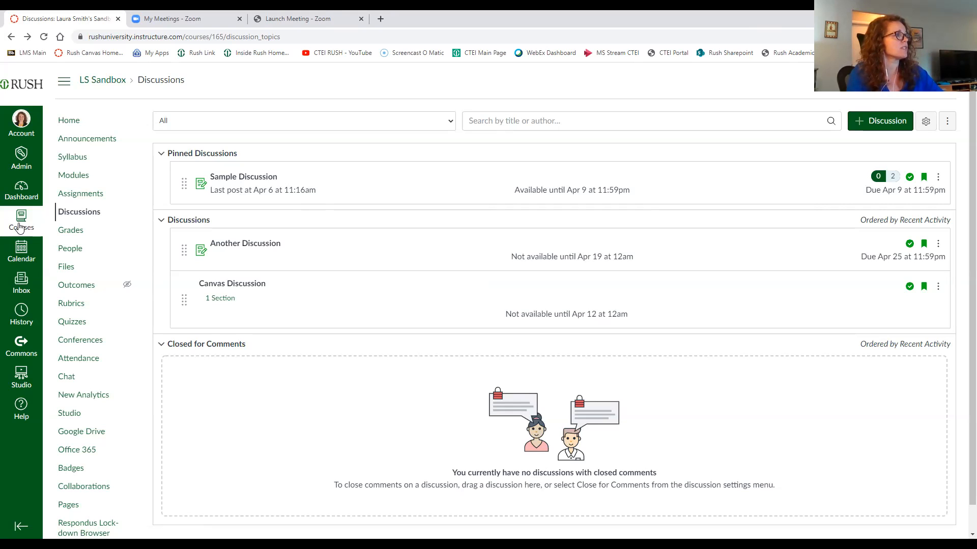
Step: Reload the Discussions page and scroll through the pinned, regular and closed discussion lists
{"action": "left_click", "coordinate": [83, 217]}
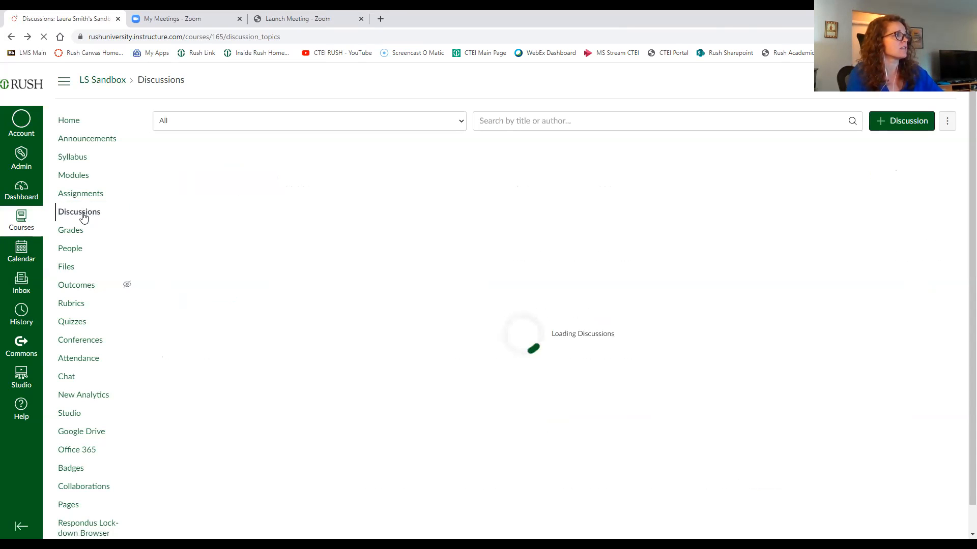
{"action": "scroll", "coordinate": [526, 321], "scroll_direction": "down", "scroll_amount": 1}
{"action": "scroll", "coordinate": [526, 321], "scroll_direction": "up", "scroll_amount": 1}
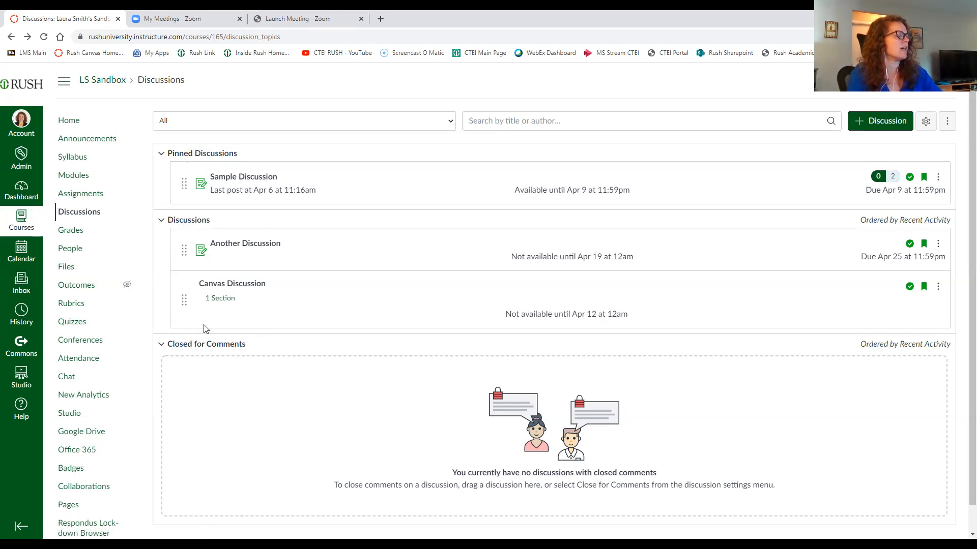
{"action": "scroll", "coordinate": [215, 357], "scroll_direction": "down", "scroll_amount": 1}
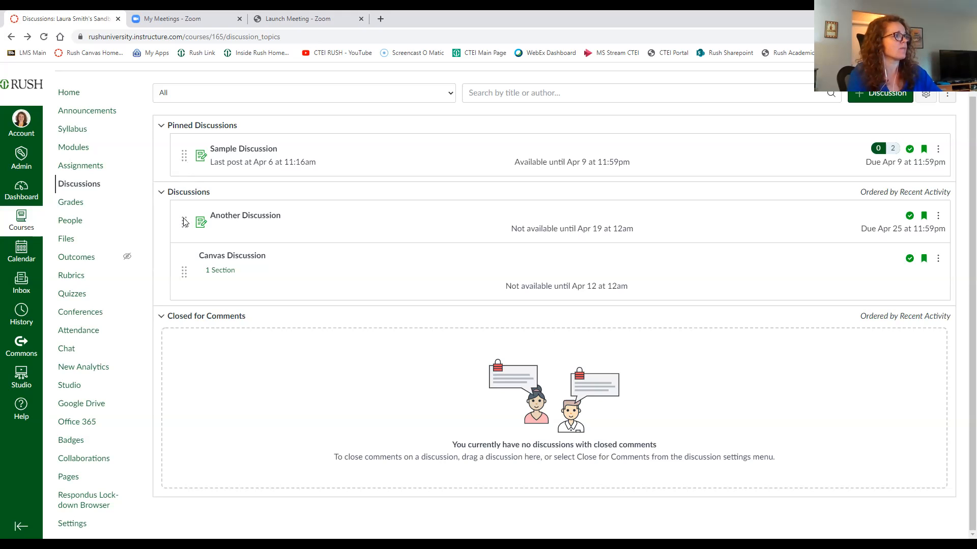
{"action": "scroll", "coordinate": [399, 277], "scroll_direction": "up", "scroll_amount": 1}
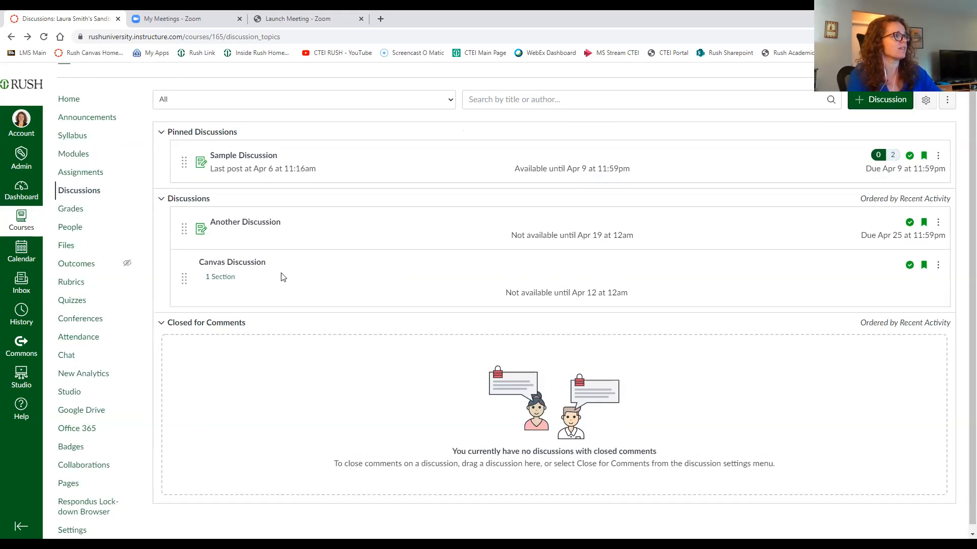
{"action": "scroll", "coordinate": [228, 279], "scroll_direction": "down", "scroll_amount": 1}
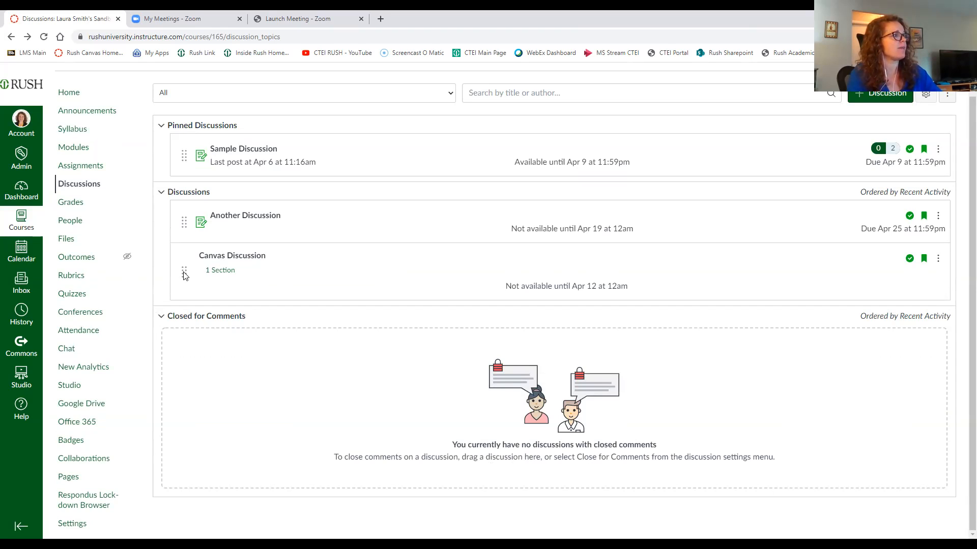
Step: Pin Canvas Discussion by moving it into the Pinned Discussions section
{"action": "left_click_drag", "start_coordinate": [184, 276], "coordinate": [186, 155]}
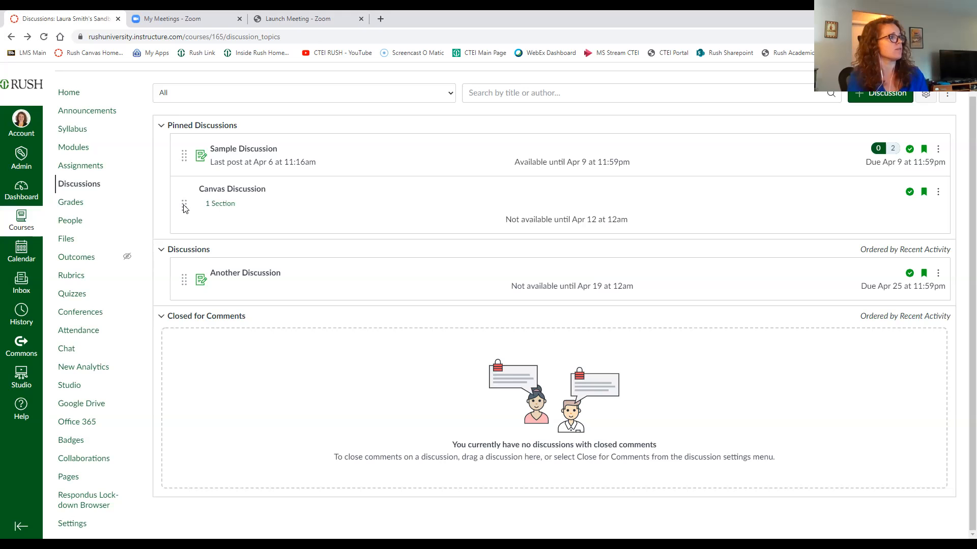
{"action": "scroll", "coordinate": [226, 301], "scroll_direction": "up", "scroll_amount": 1}
{"action": "scroll", "coordinate": [246, 299], "scroll_direction": "down", "scroll_amount": 1}
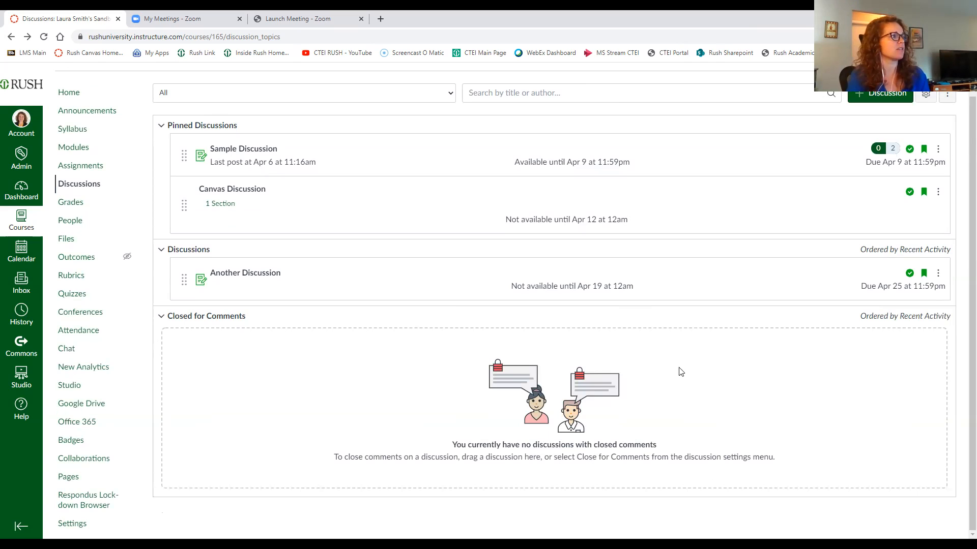
{"action": "scroll", "coordinate": [720, 394], "scroll_direction": "up", "scroll_amount": 1}
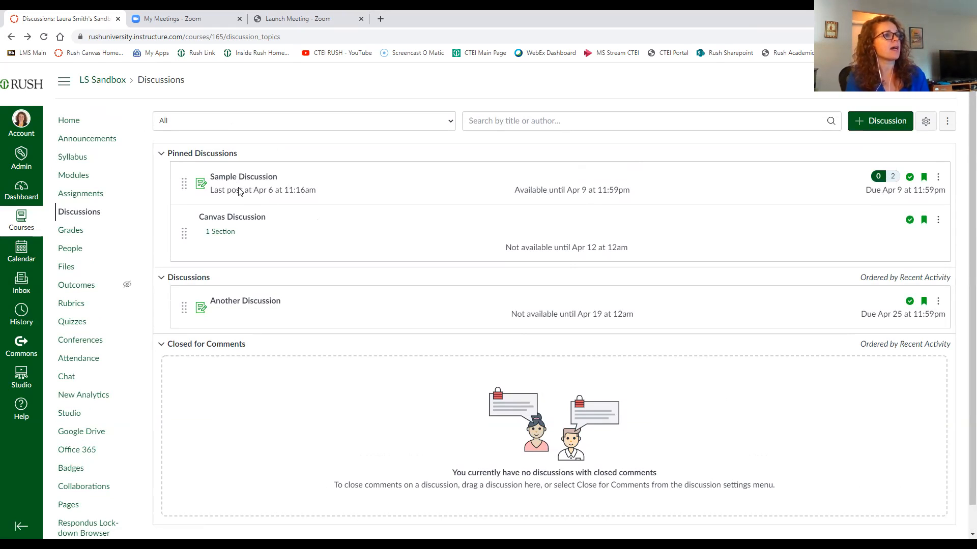
Step: Unpublish Sample Discussion and publish it again
{"action": "mouse_move", "coordinate": [880, 184]}
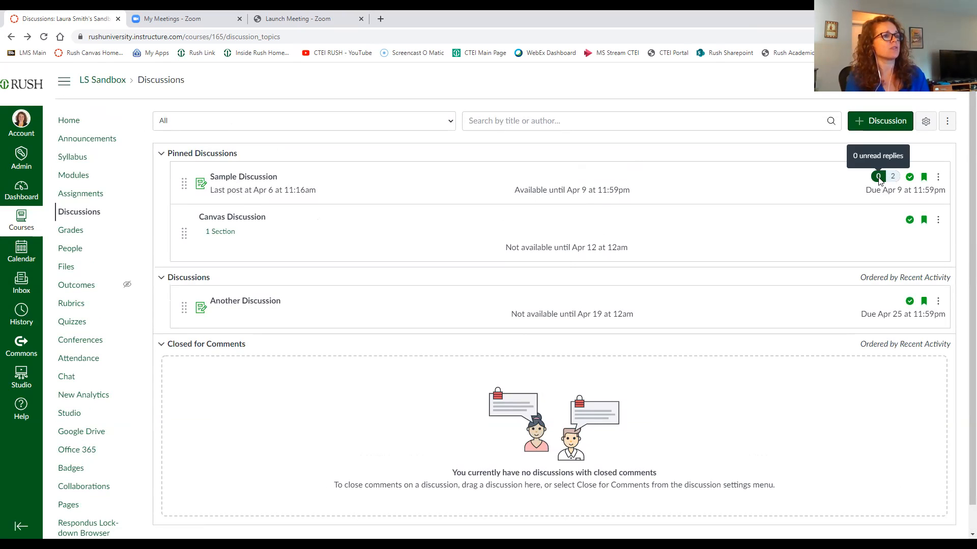
{"action": "left_click", "coordinate": [909, 178]}
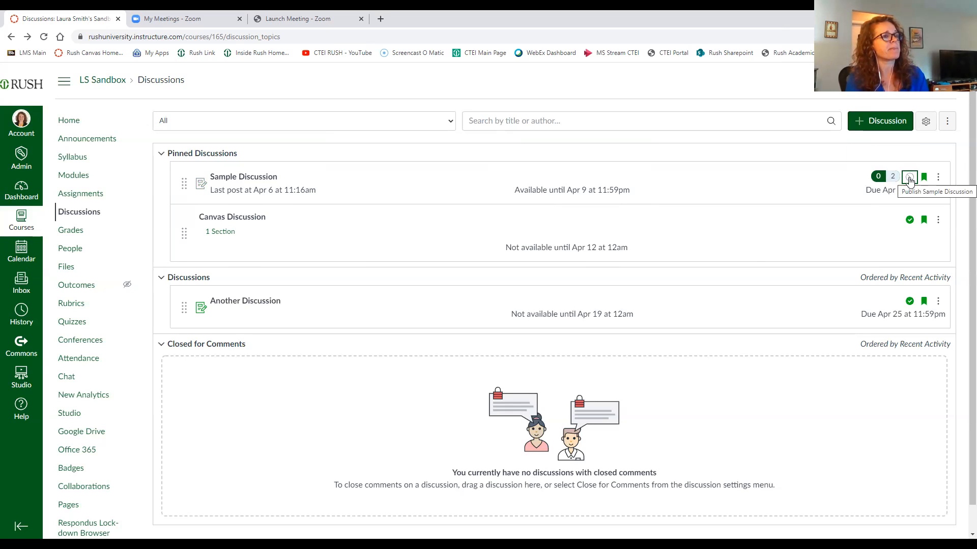
{"action": "left_click", "coordinate": [909, 179]}
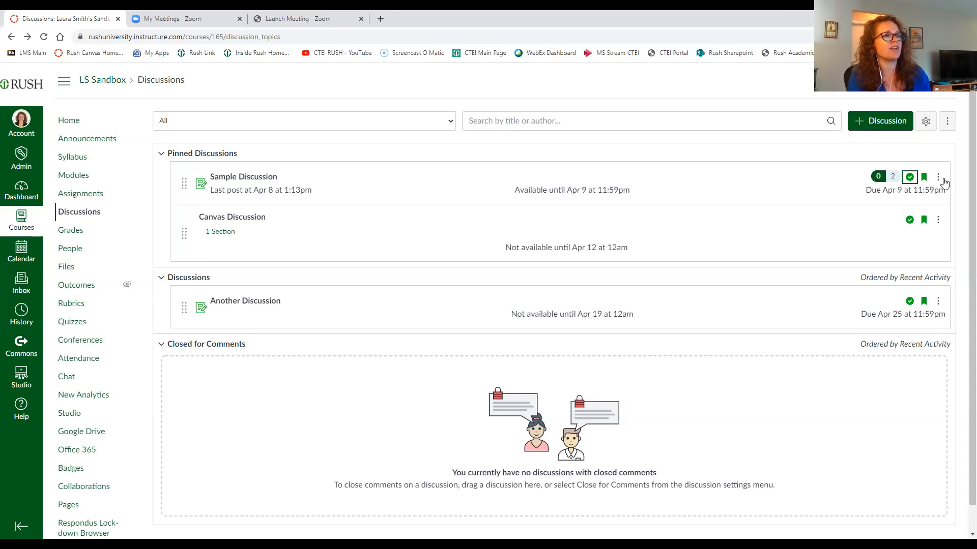
Step: Unpin Sample Discussion
{"action": "left_click", "coordinate": [939, 181]}
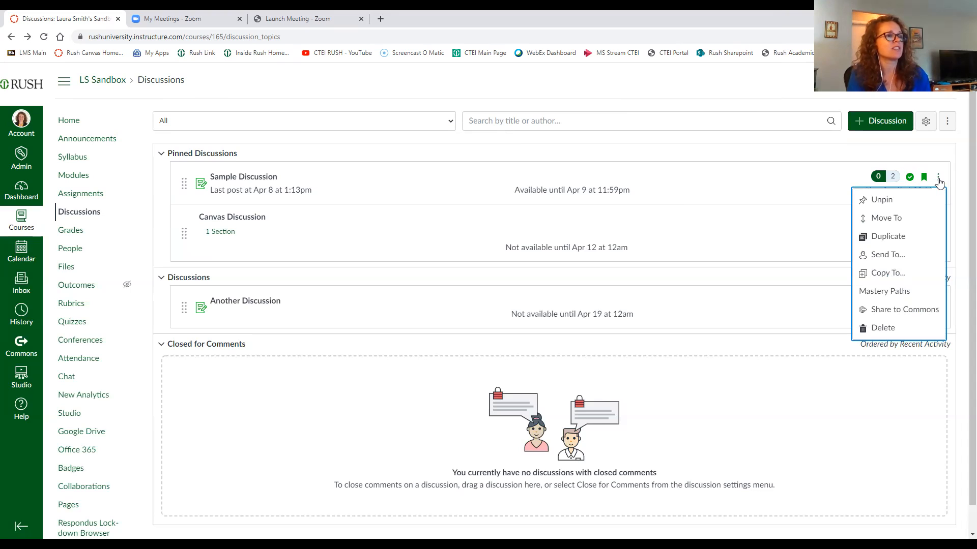
{"action": "left_click", "coordinate": [891, 203]}
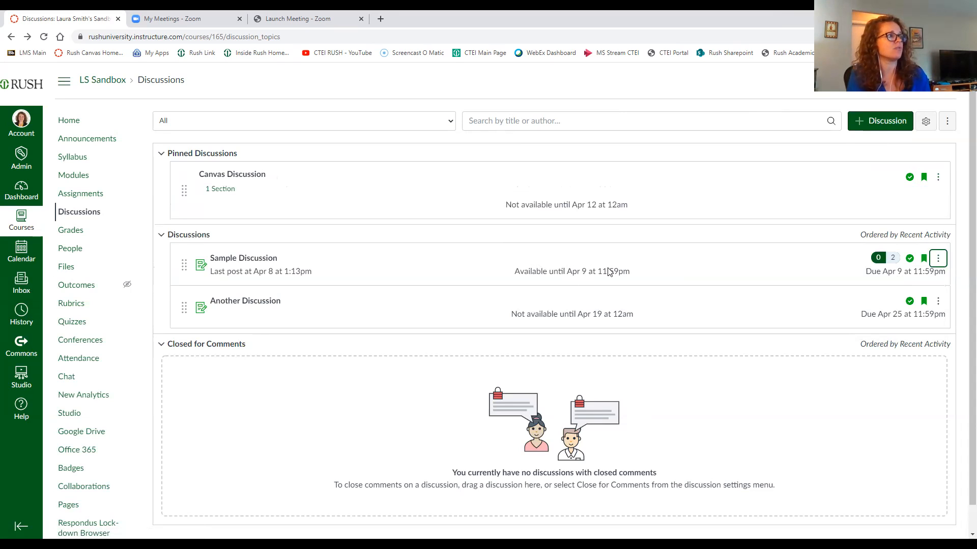
Step: Pin Sample Discussion again and place it first among the pinned discussions
{"action": "left_click", "coordinate": [938, 258]}
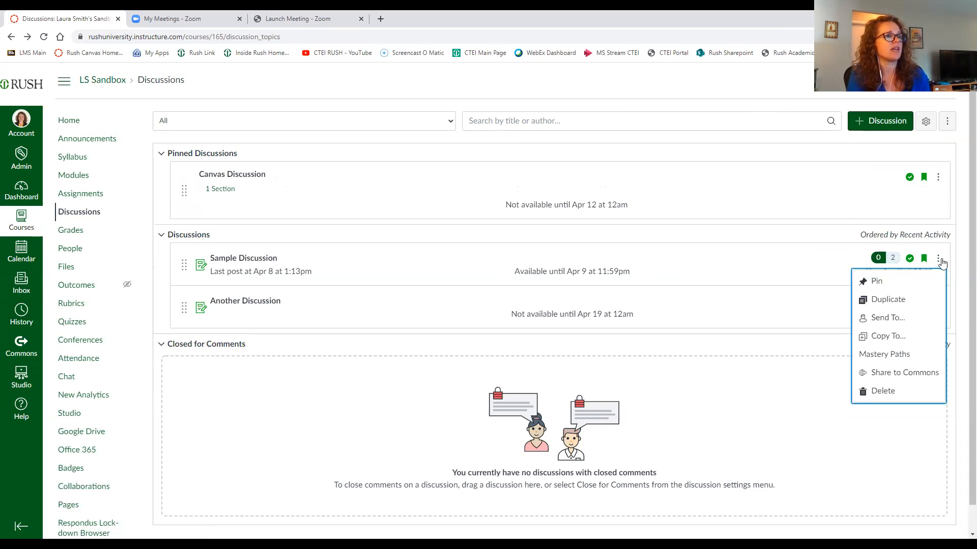
{"action": "left_click", "coordinate": [884, 284]}
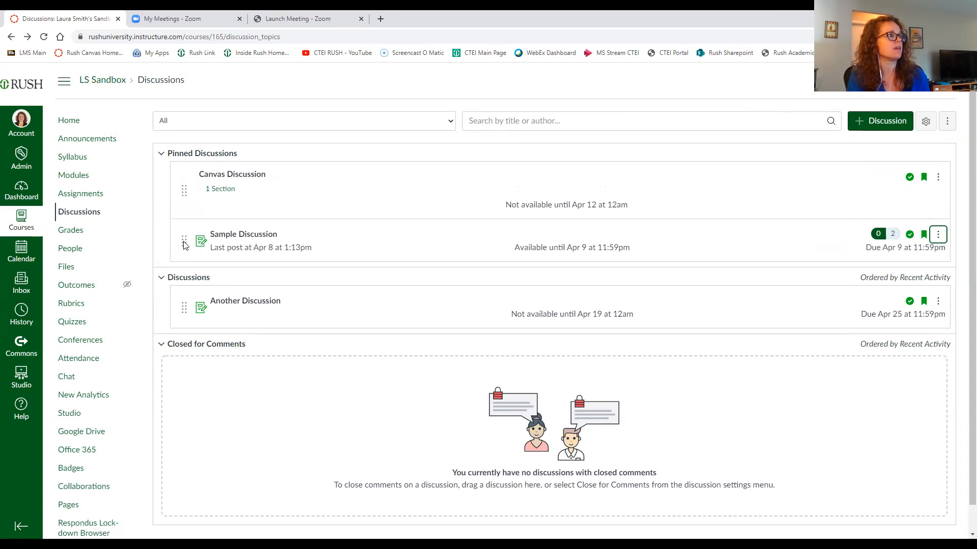
{"action": "left_click_drag", "start_coordinate": [184, 244], "coordinate": [184, 186]}
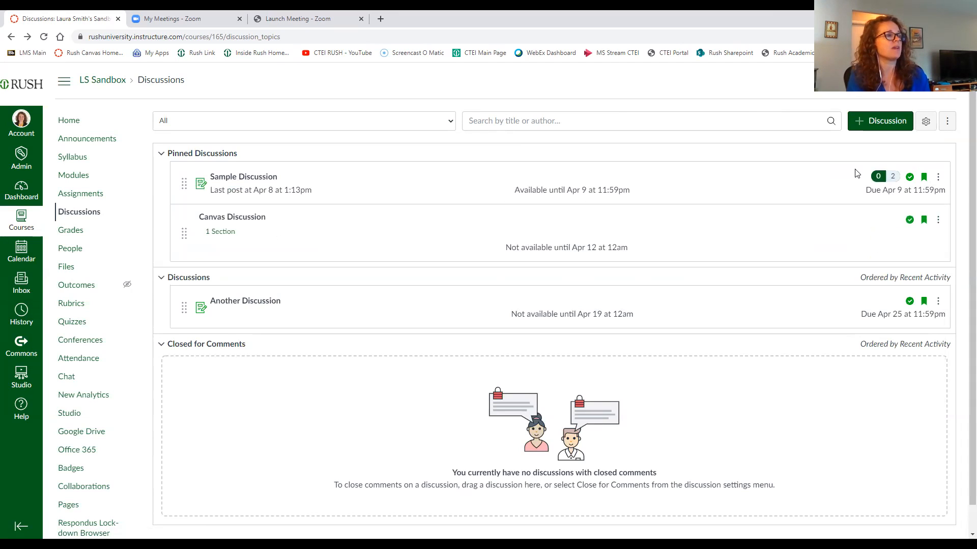
Step: Start sending Sample Discussion to a colleague found by name search, then close the Send To dialog without sending
{"action": "left_click", "coordinate": [938, 179]}
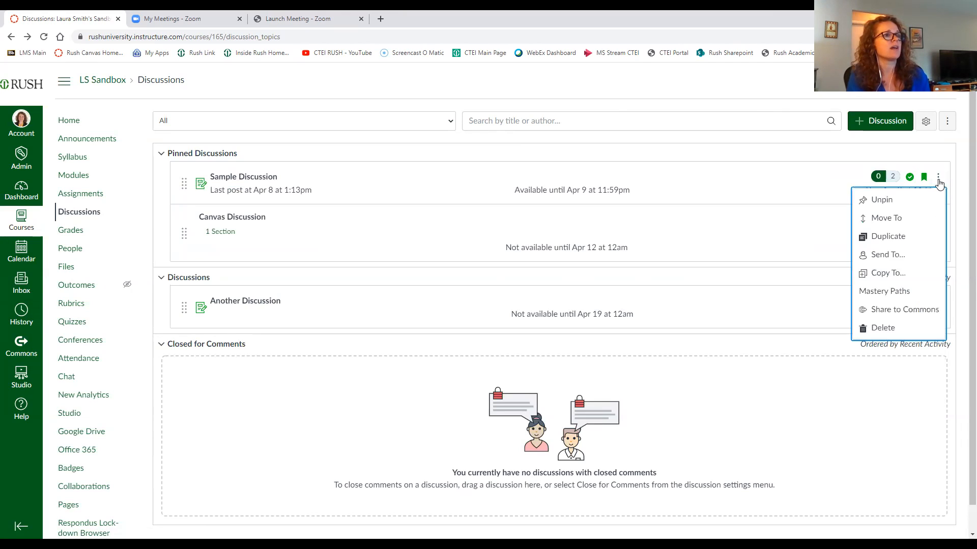
{"action": "left_click", "coordinate": [893, 260]}
{"action": "left_click", "coordinate": [384, 311]}
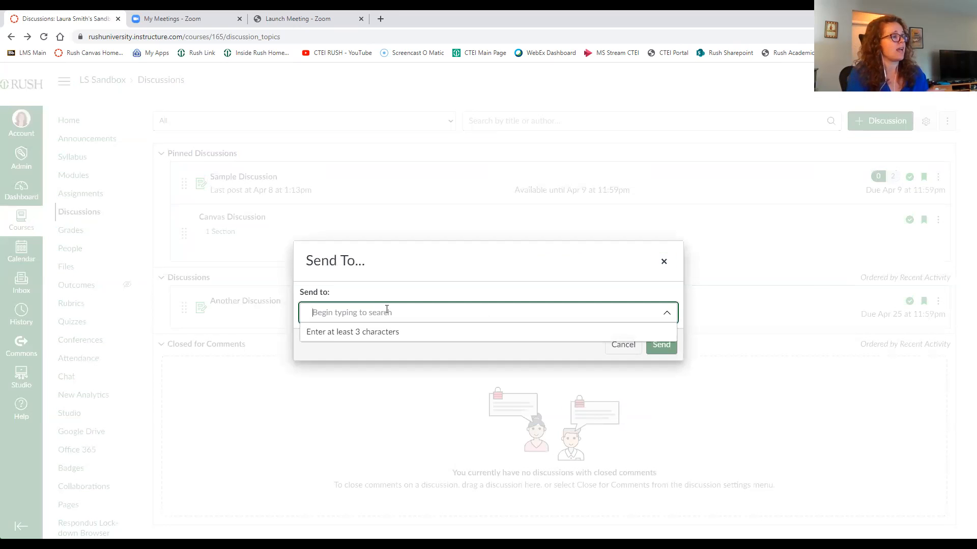
{"action": "type", "text": "lynette"}
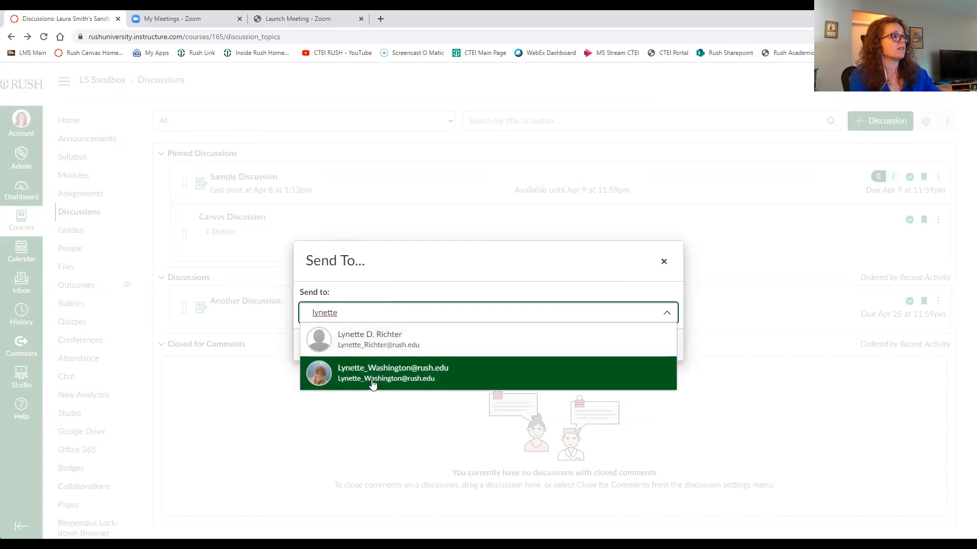
{"action": "left_click", "coordinate": [371, 384]}
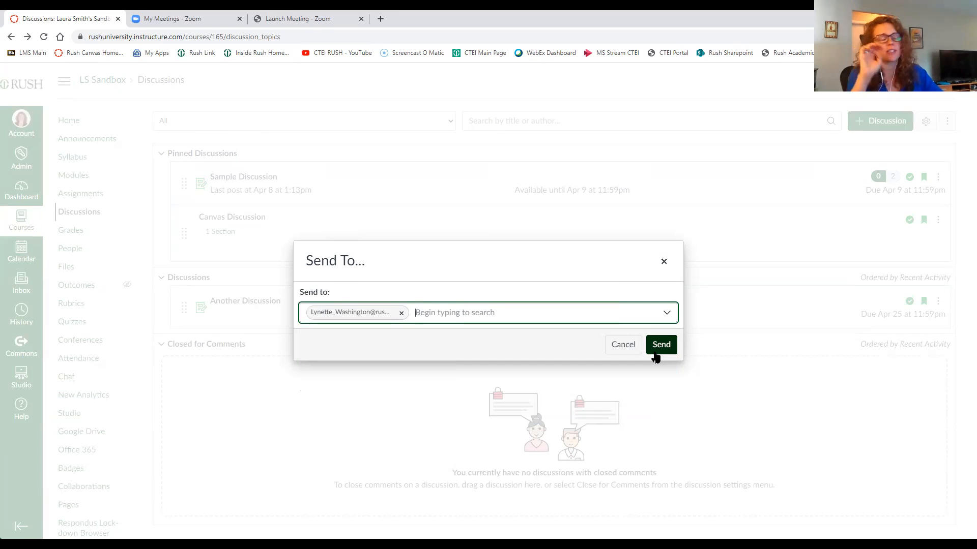
{"action": "left_click", "coordinate": [665, 262]}
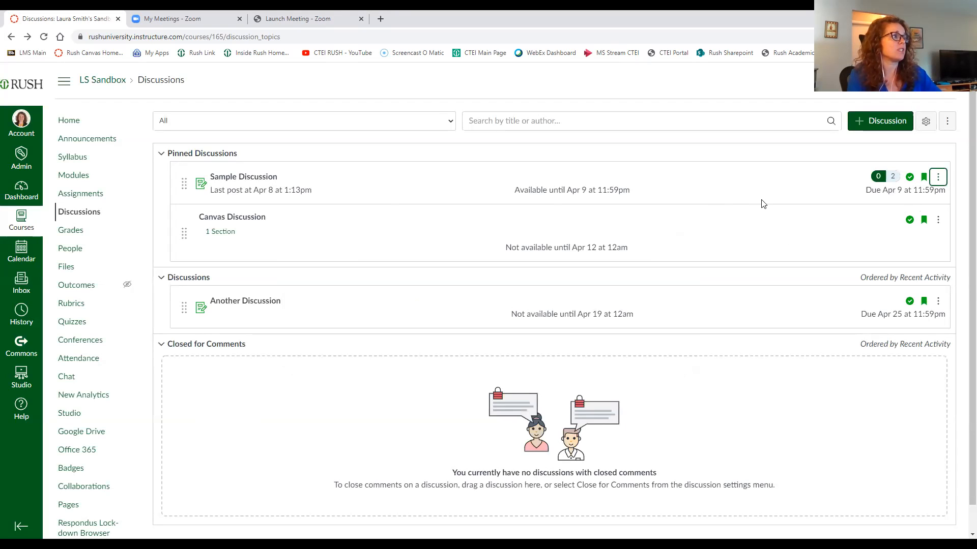
Step: Inspect Sample Discussion's options menu and the Edit Discussion Settings dialog, closing both without changes
{"action": "left_click", "coordinate": [939, 178]}
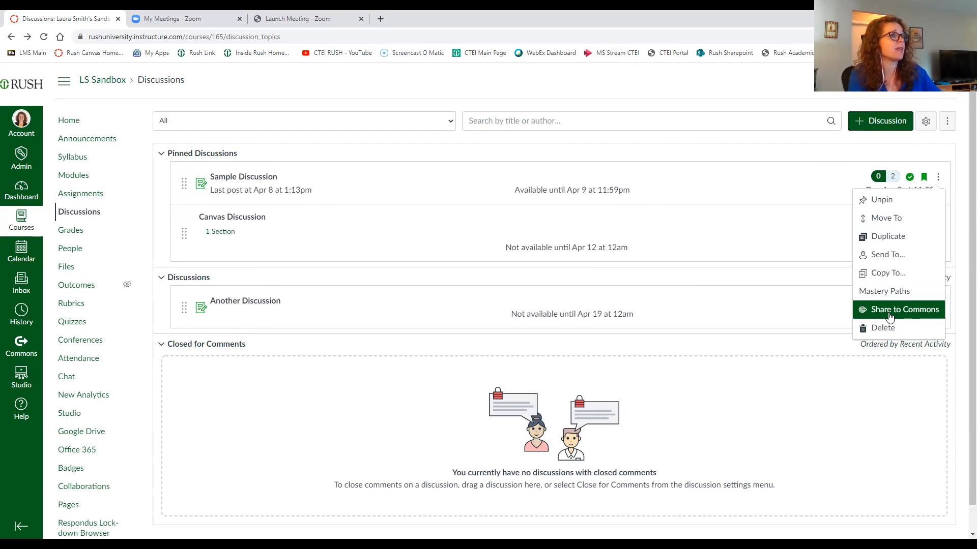
{"action": "left_click", "coordinate": [794, 187]}
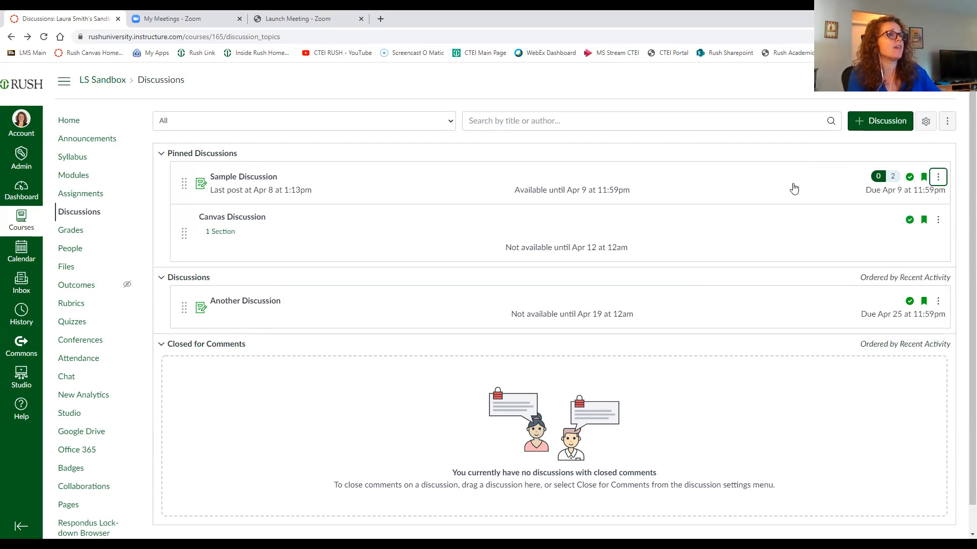
{"action": "left_click", "coordinate": [926, 122]}
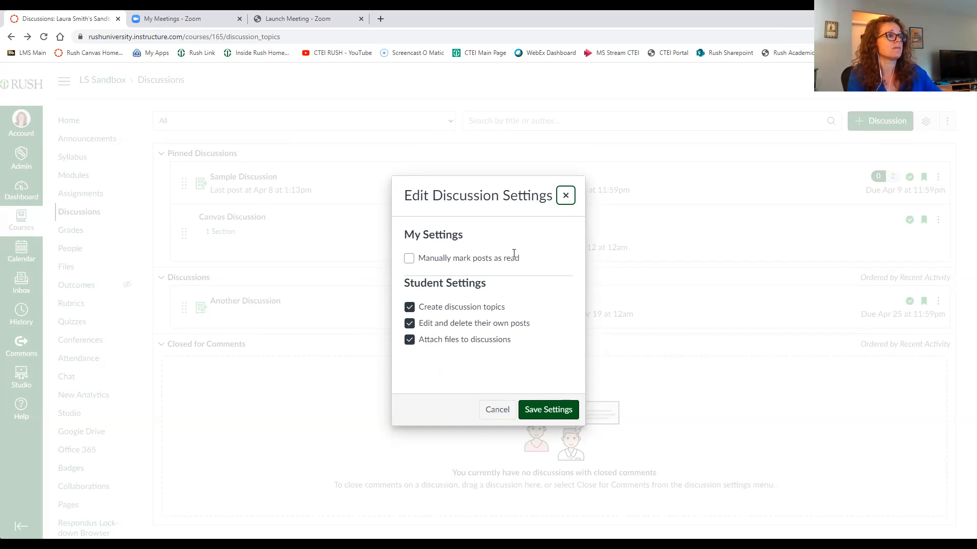
{"action": "left_click", "coordinate": [566, 202]}
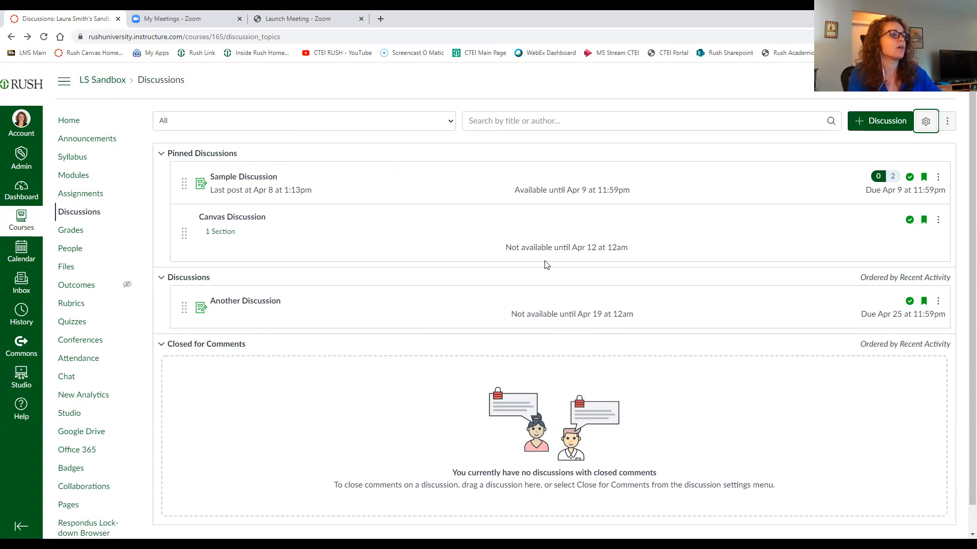
Step: Open Sample Discussion to view it and return to the discussions list
{"action": "left_click", "coordinate": [235, 184]}
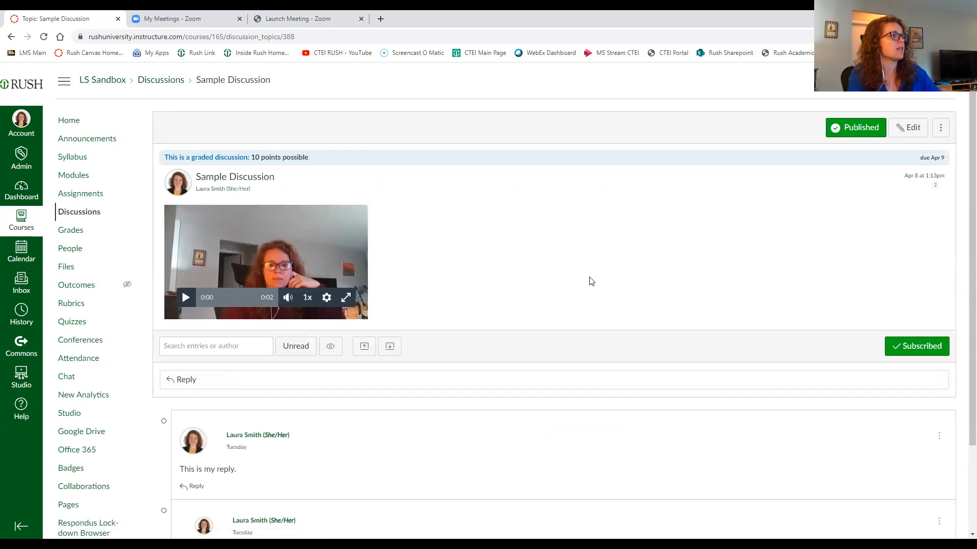
{"action": "left_click", "coordinate": [11, 36]}
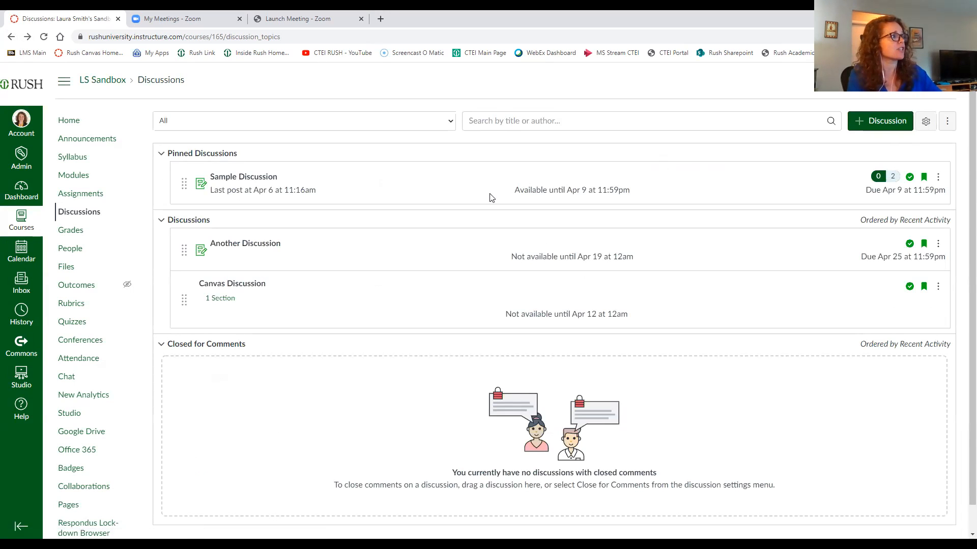
Step: Create a new discussion and title it Discussion Workshop
{"action": "left_click", "coordinate": [866, 124]}
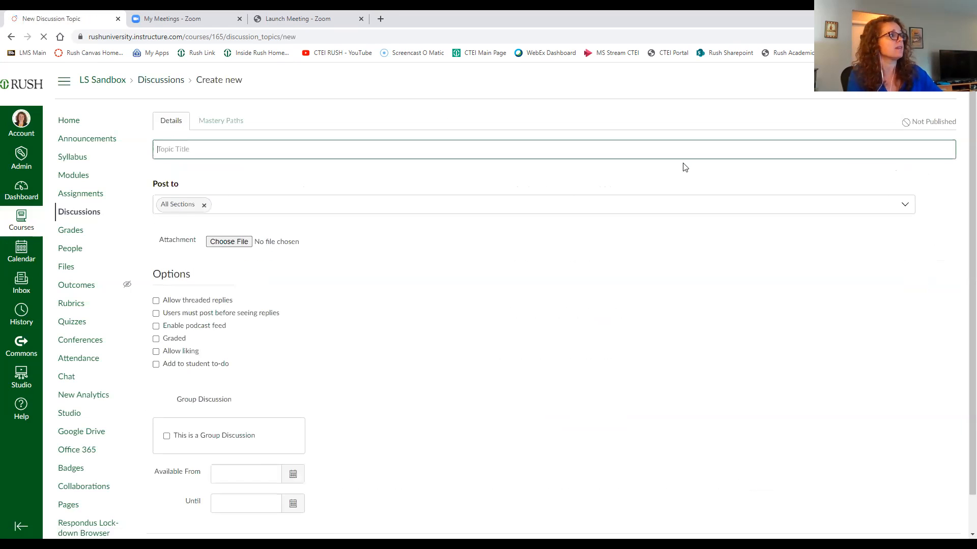
{"action": "scroll", "coordinate": [699, 296], "scroll_direction": "down", "scroll_amount": 1}
{"action": "scroll", "coordinate": [728, 295], "scroll_direction": "up", "scroll_amount": 1}
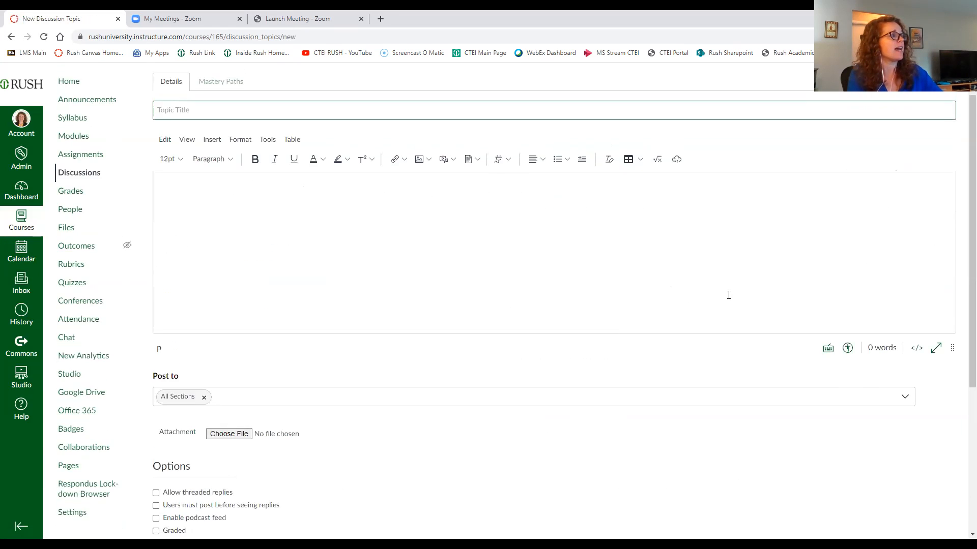
{"action": "scroll", "coordinate": [727, 290], "scroll_direction": "down", "scroll_amount": 2}
{"action": "scroll", "coordinate": [745, 321], "scroll_direction": "up", "scroll_amount": 4}
{"action": "left_click", "coordinate": [236, 153]}
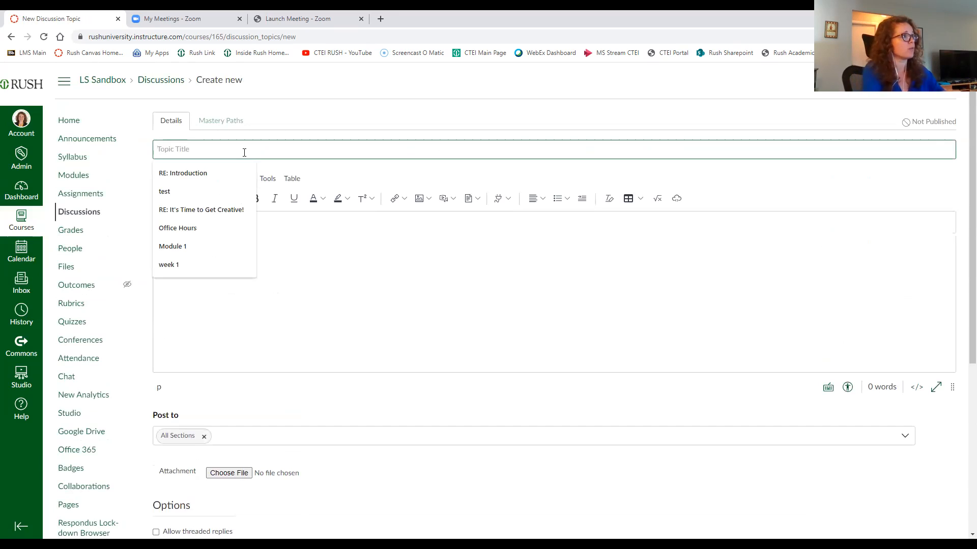
{"action": "type", "text": "Discu"}
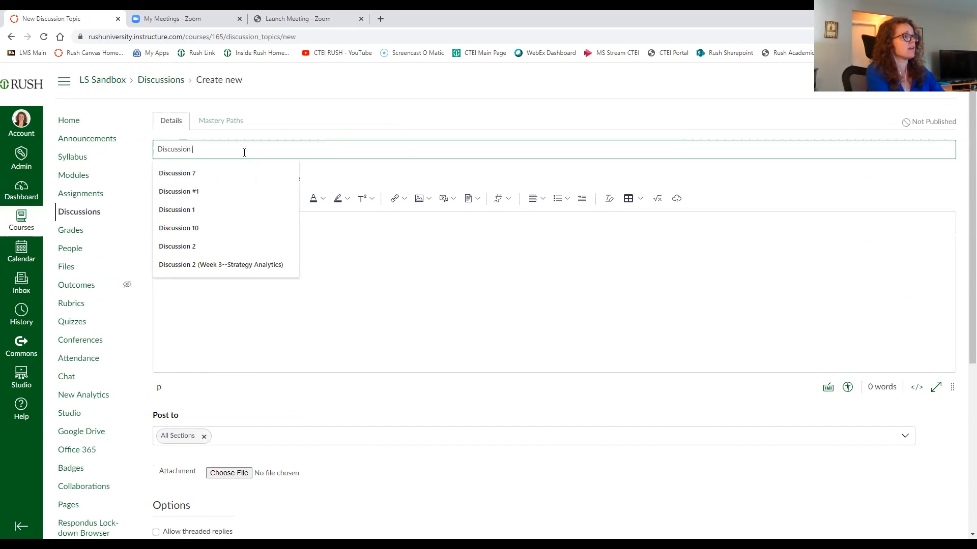
{"action": "type", "text": "ssion"}
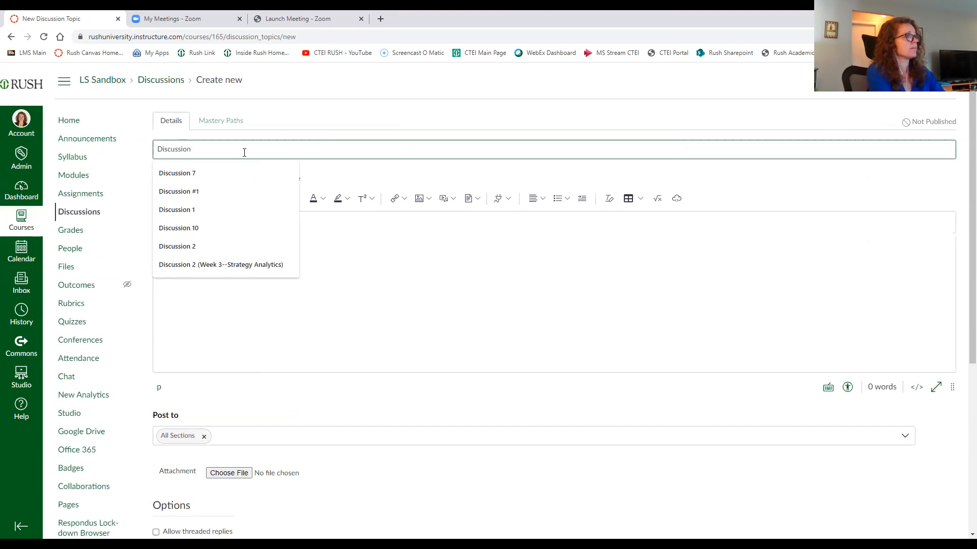
{"action": "type", "text": " Workshop"}
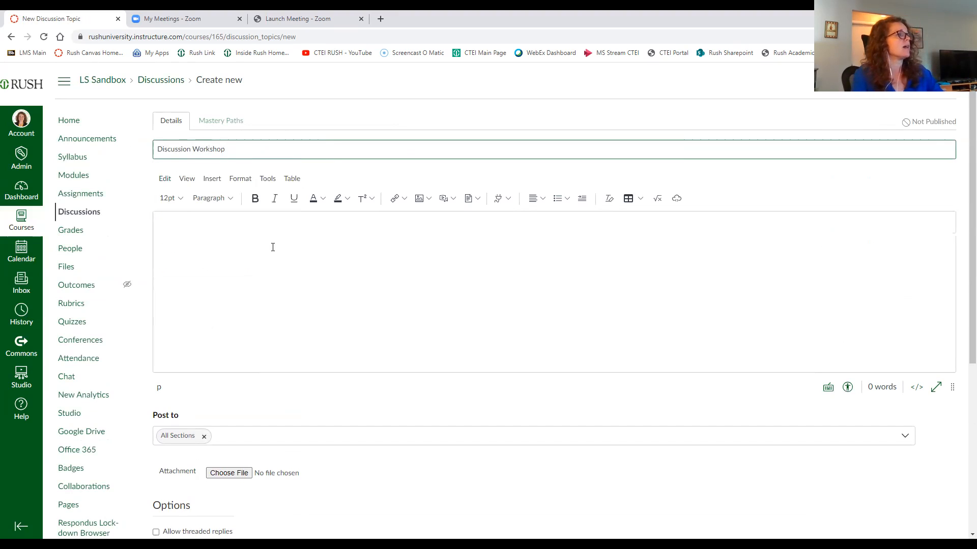
Step: Examine the editor's link, image and media insert options for the discussion body
{"action": "left_click", "coordinate": [272, 247]}
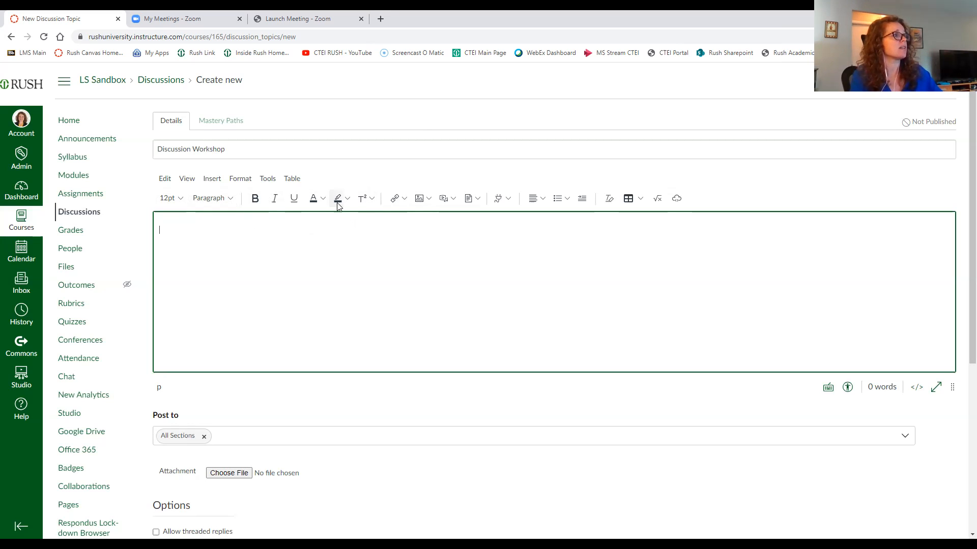
{"action": "left_click", "coordinate": [405, 202]}
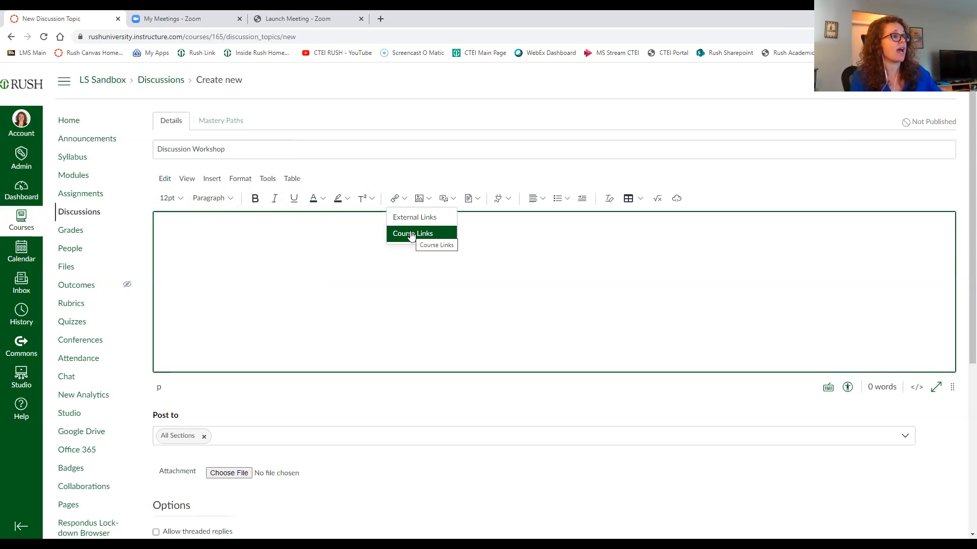
{"action": "left_click", "coordinate": [429, 200]}
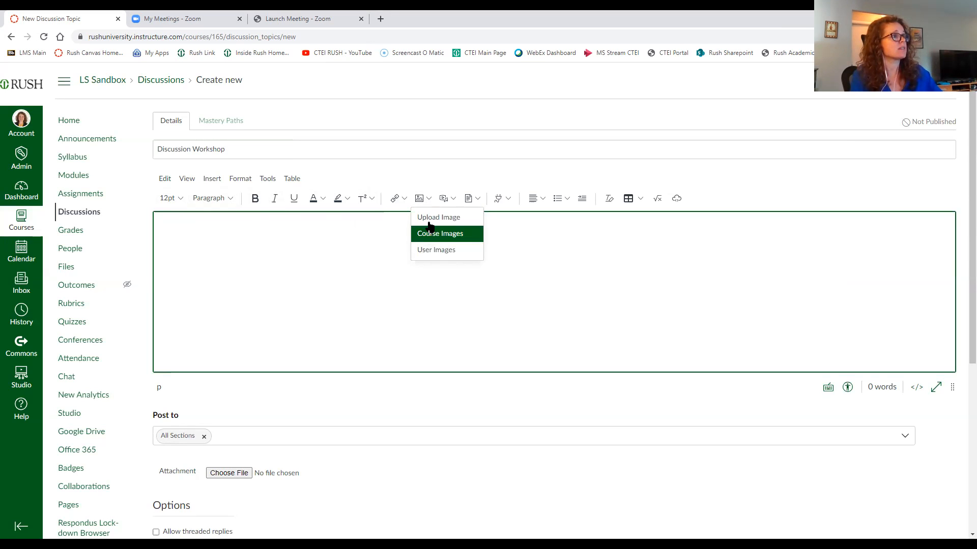
{"action": "left_click", "coordinate": [429, 198]}
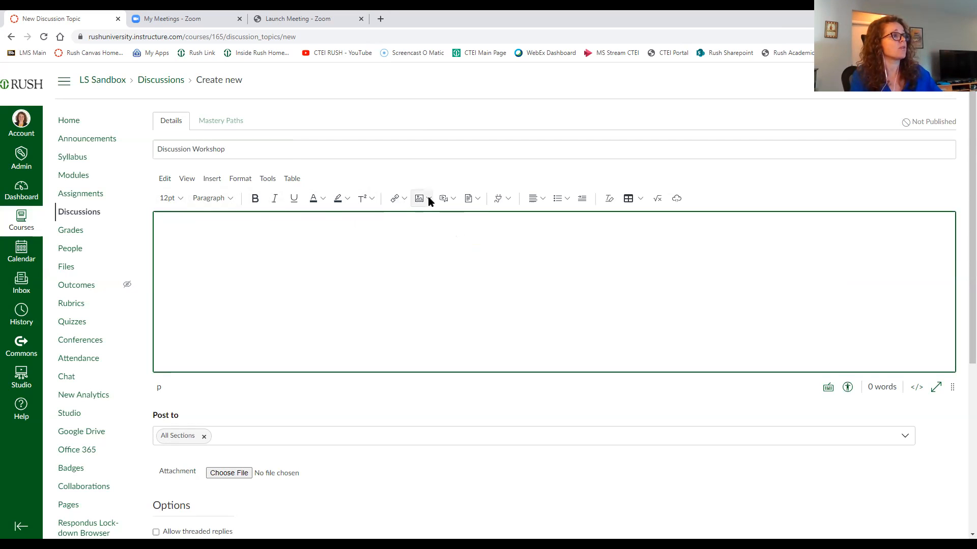
{"action": "left_click", "coordinate": [454, 200]}
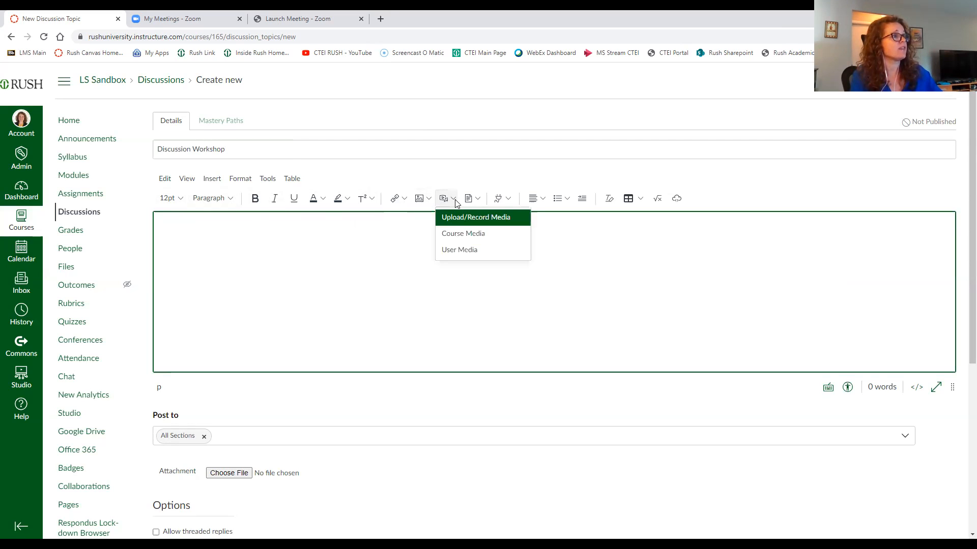
Step: Open Upload/Record Media and switch the recording source between the integrated webcam and no video
{"action": "left_click", "coordinate": [477, 220]}
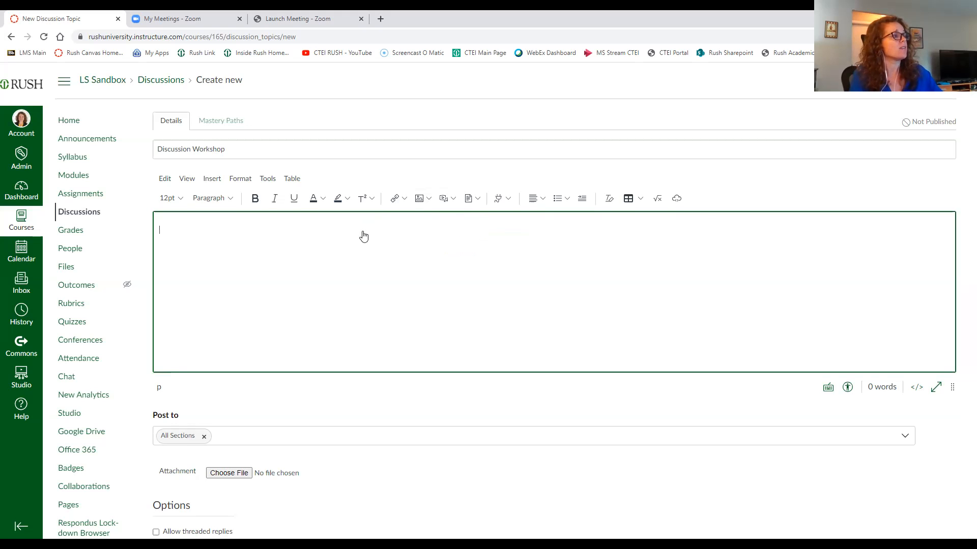
{"action": "left_click", "coordinate": [326, 200]}
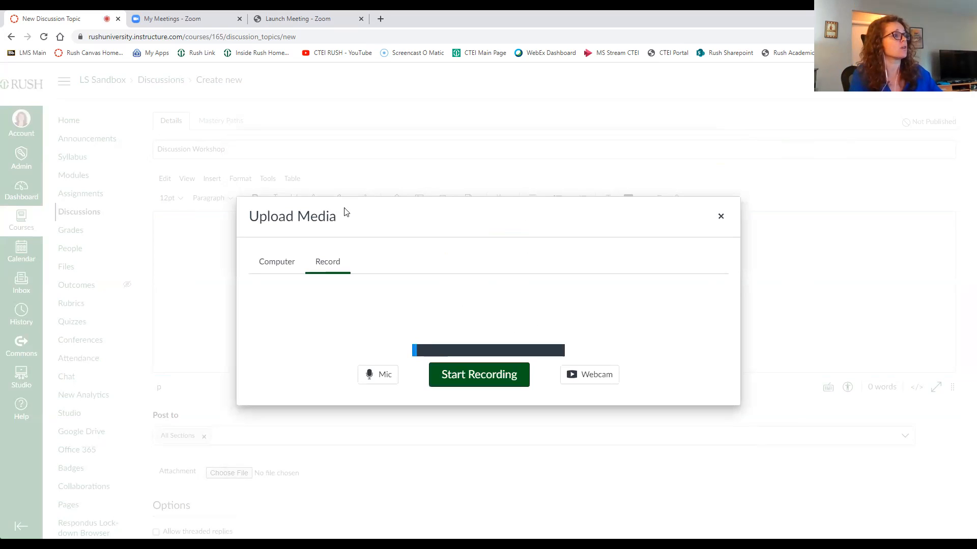
{"action": "left_click", "coordinate": [584, 382]}
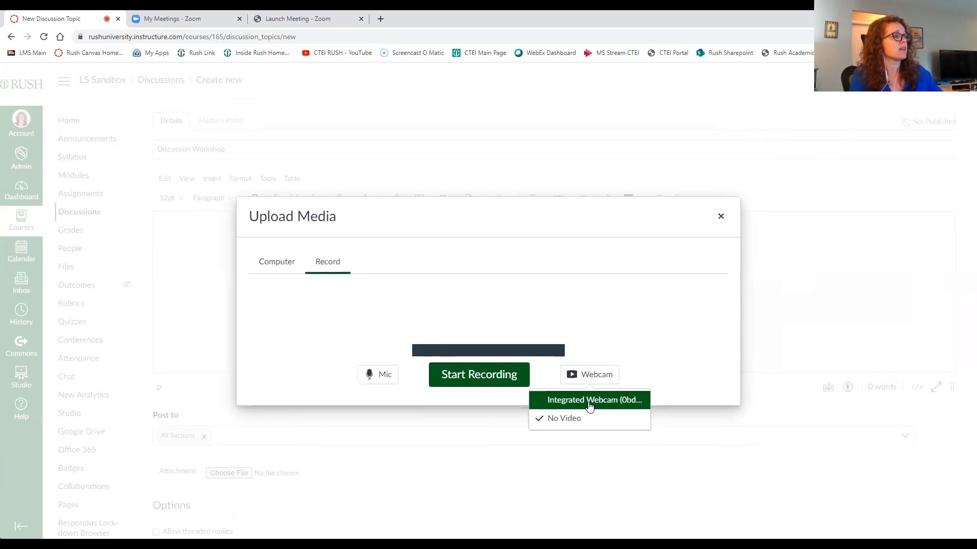
{"action": "left_click", "coordinate": [589, 403]}
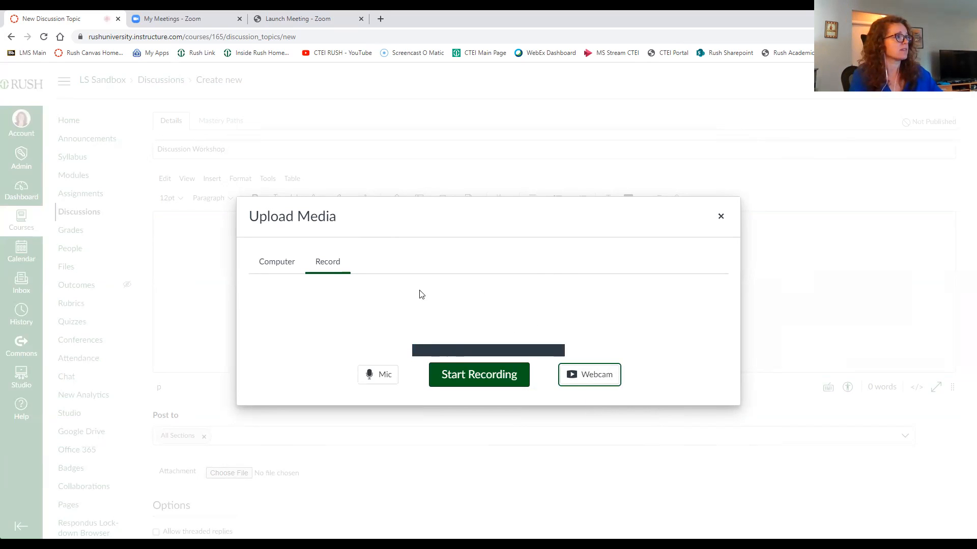
{"action": "left_click", "coordinate": [397, 211]}
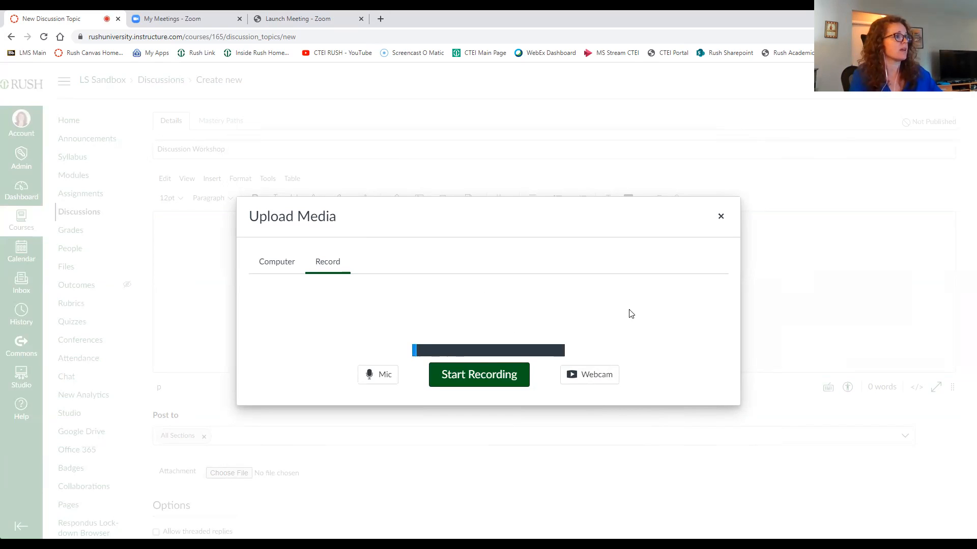
{"action": "left_click", "coordinate": [593, 382]}
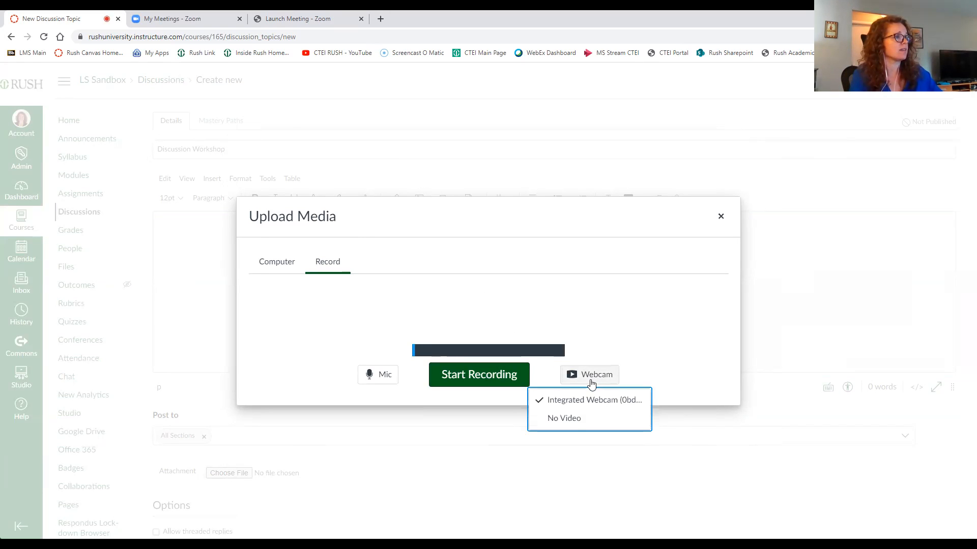
{"action": "left_click", "coordinate": [577, 410]}
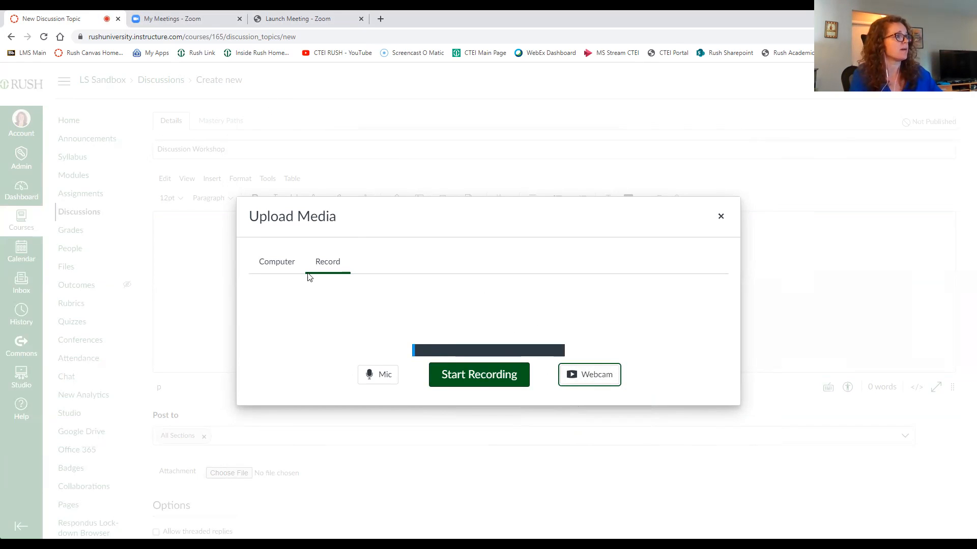
Step: Select the integrated webcam, record a short clip, and close the Upload Media dialog without saving it
{"action": "left_click", "coordinate": [609, 389]}
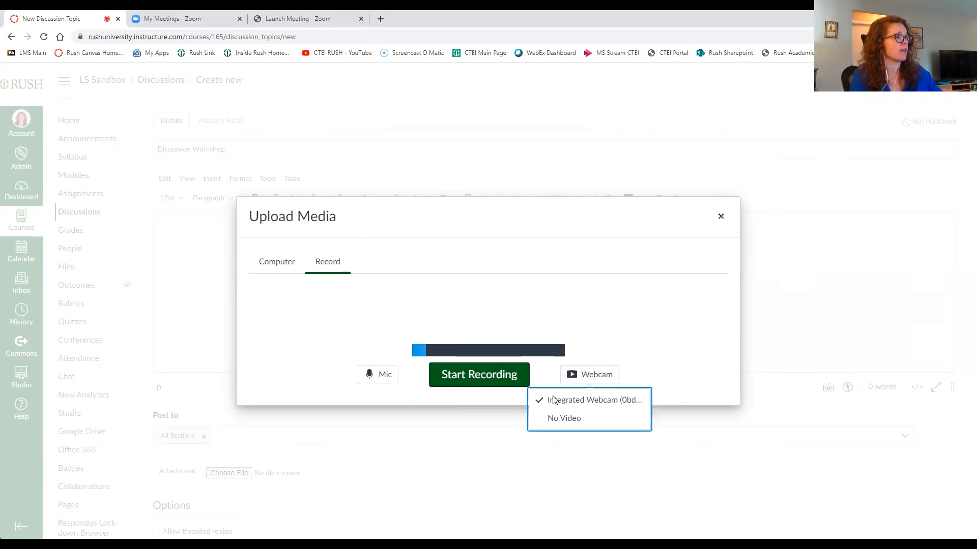
{"action": "left_click", "coordinate": [566, 421]}
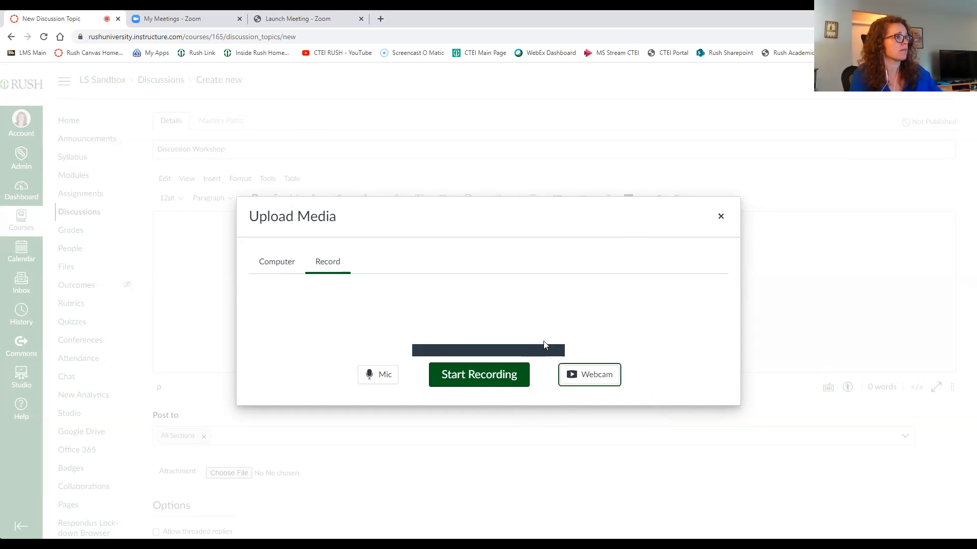
{"action": "left_click", "coordinate": [589, 375]}
{"action": "left_click", "coordinate": [592, 400]}
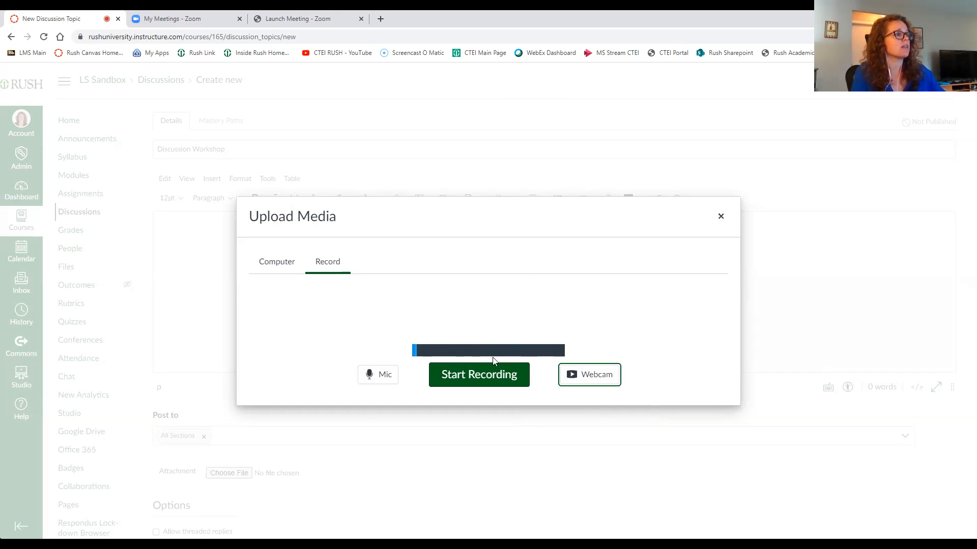
{"action": "left_click", "coordinate": [489, 379]}
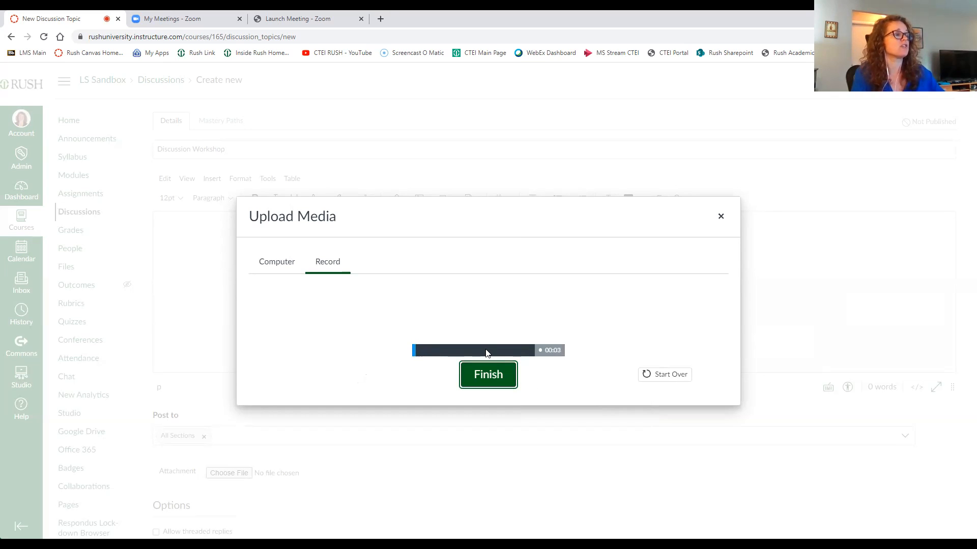
{"action": "left_click", "coordinate": [490, 380]}
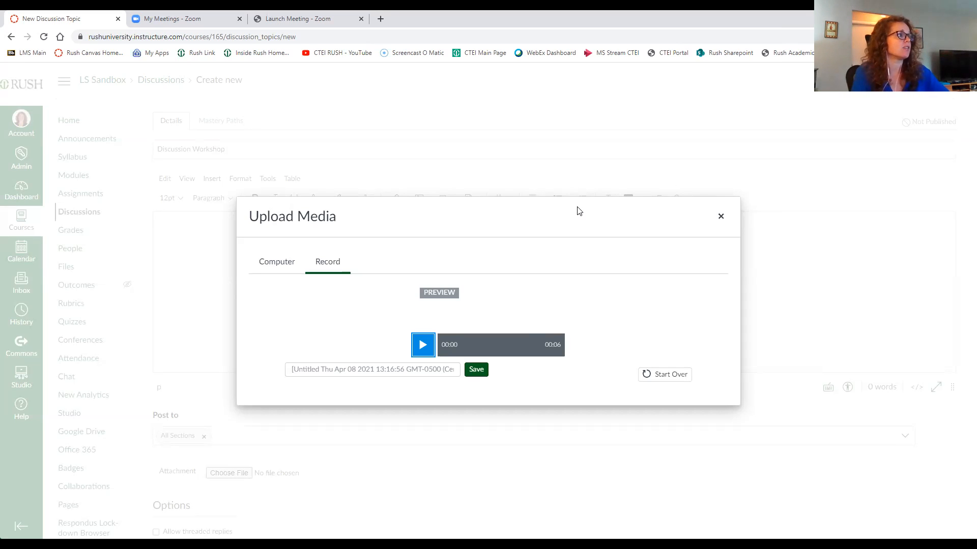
{"action": "left_click", "coordinate": [720, 219]}
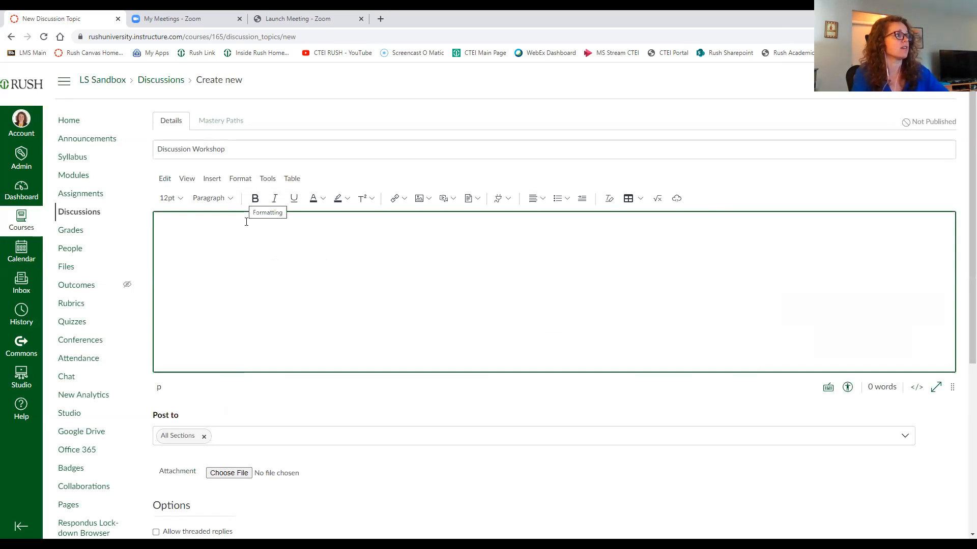
Step: Browse the editor's Insert, Format and Tools menus
{"action": "left_click", "coordinate": [215, 179]}
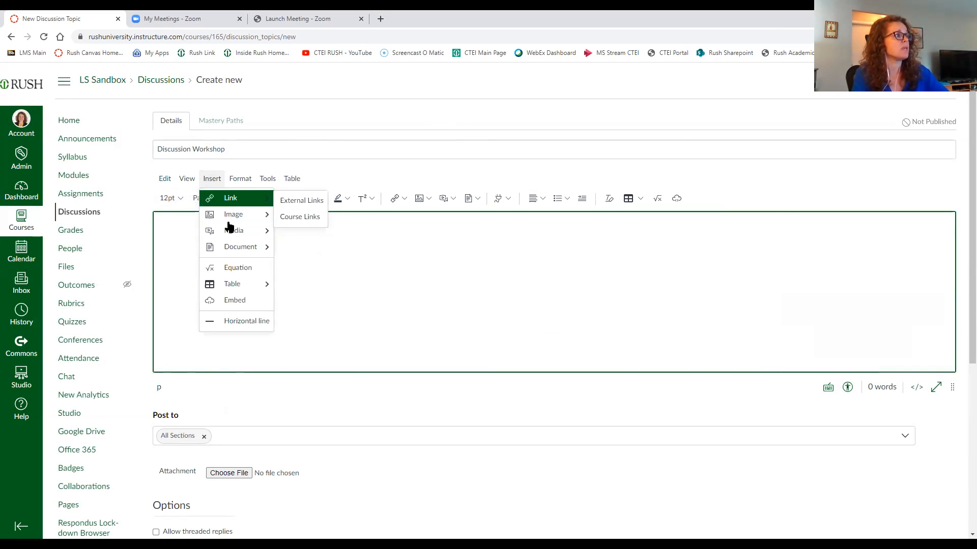
{"action": "mouse_move", "coordinate": [231, 243]}
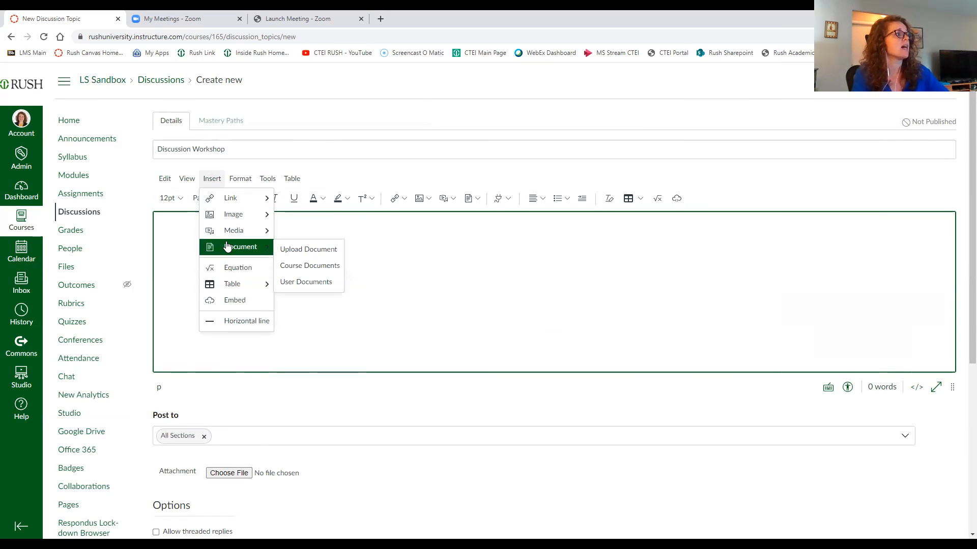
{"action": "left_click", "coordinate": [237, 179]}
{"action": "left_click", "coordinate": [239, 182]}
{"action": "left_click", "coordinate": [263, 180]}
Step: Write the discussion prompt "What did you think about the workshop?" in the body
{"action": "left_click", "coordinate": [270, 283]}
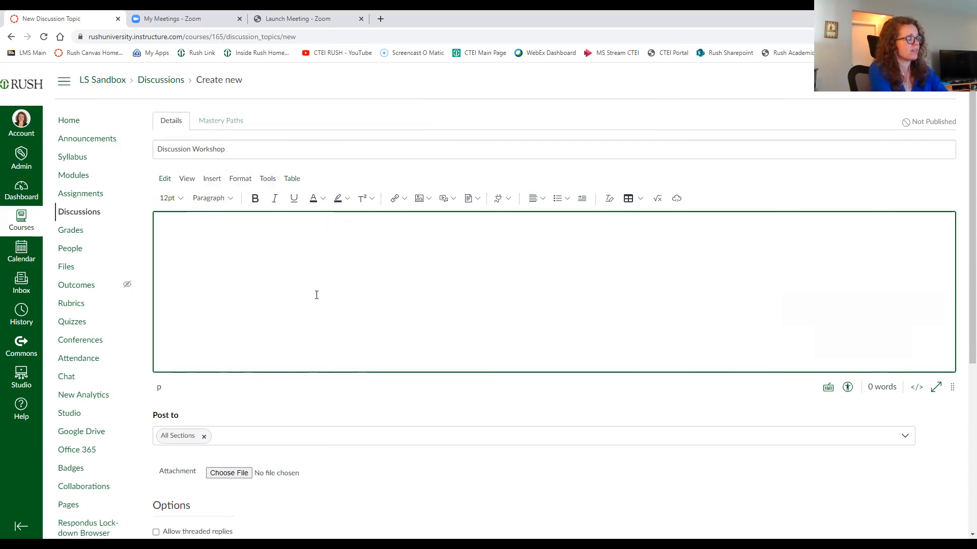
{"action": "type", "text": "What d"}
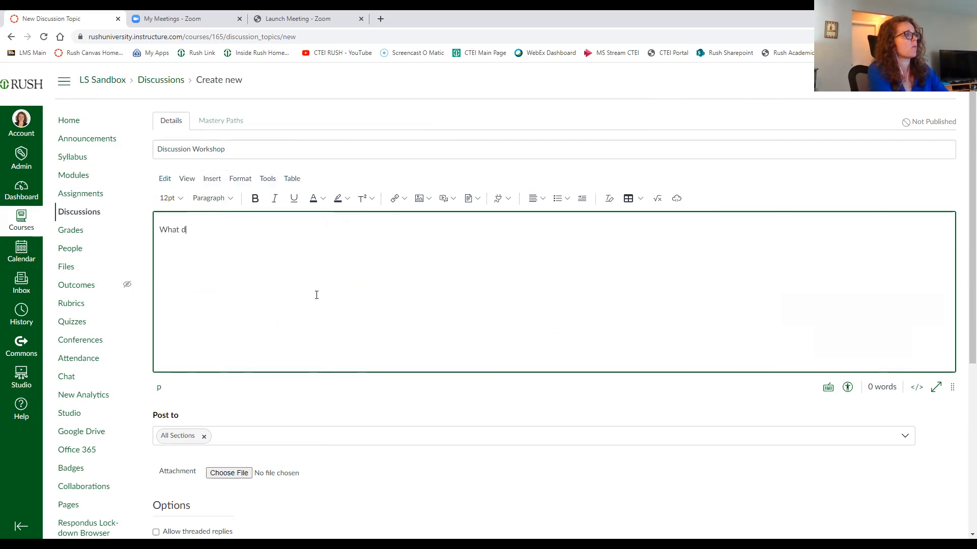
{"action": "type", "text": "id you think about the workshop?"}
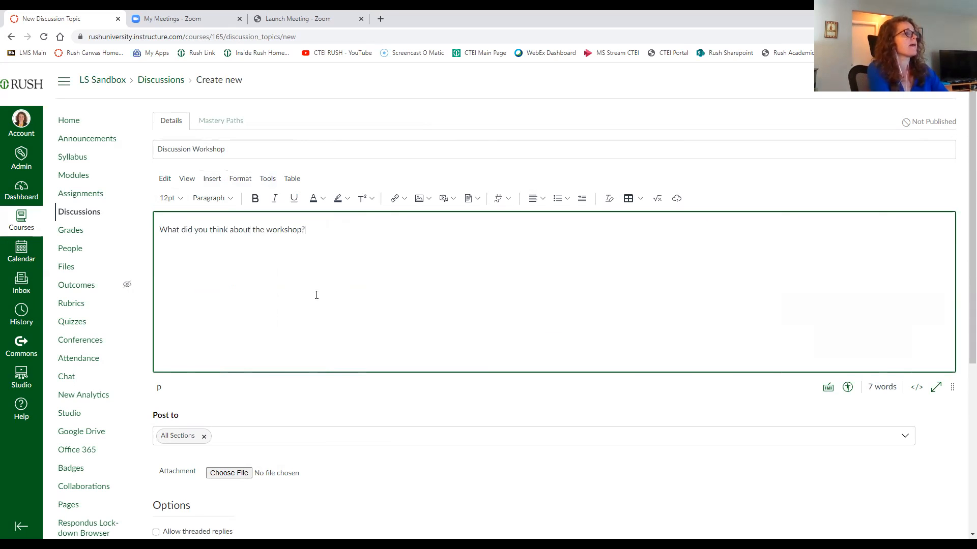
Step: Enable the Allow threaded replies and Users must post before seeing replies options
{"action": "scroll", "coordinate": [394, 260], "scroll_direction": "down", "scroll_amount": 2}
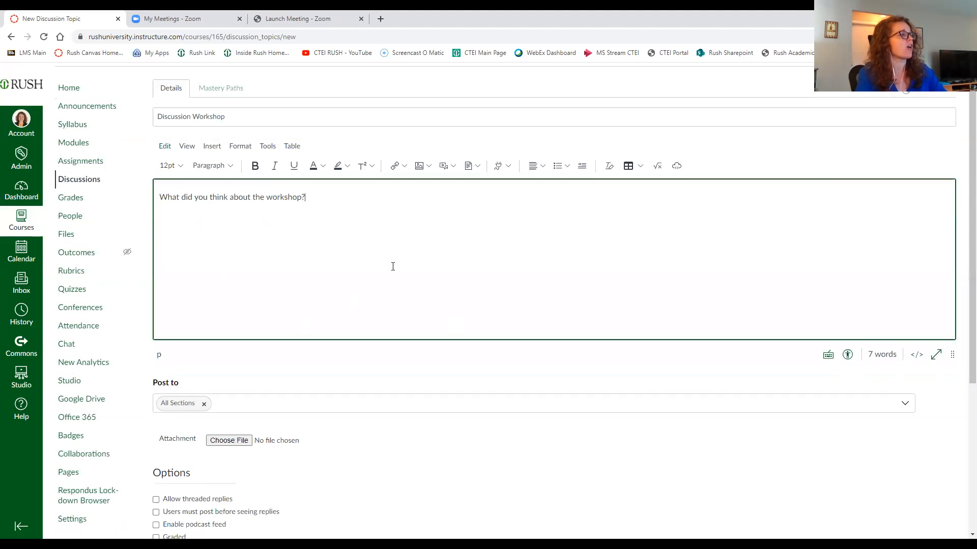
{"action": "scroll", "coordinate": [434, 342], "scroll_direction": "down", "scroll_amount": 1}
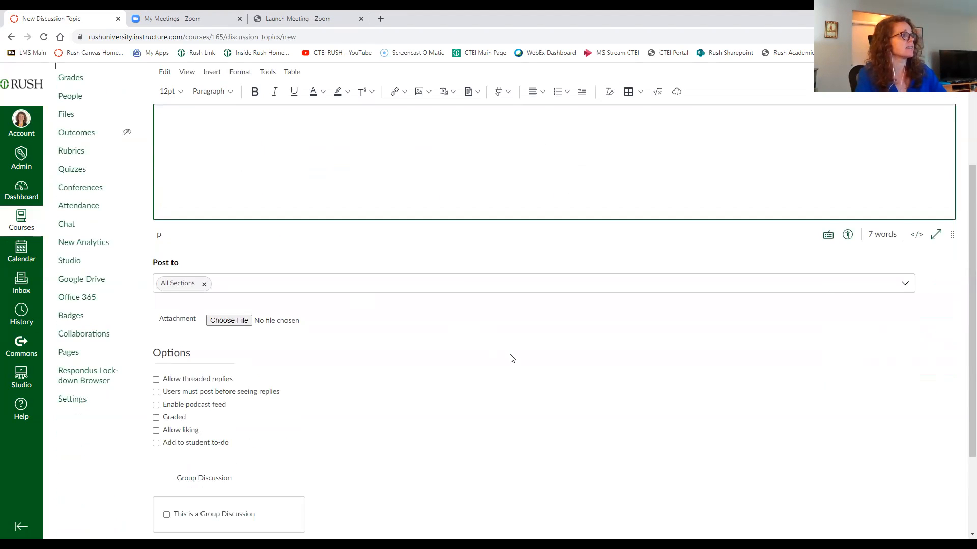
{"action": "scroll", "coordinate": [512, 359], "scroll_direction": "down", "scroll_amount": 1}
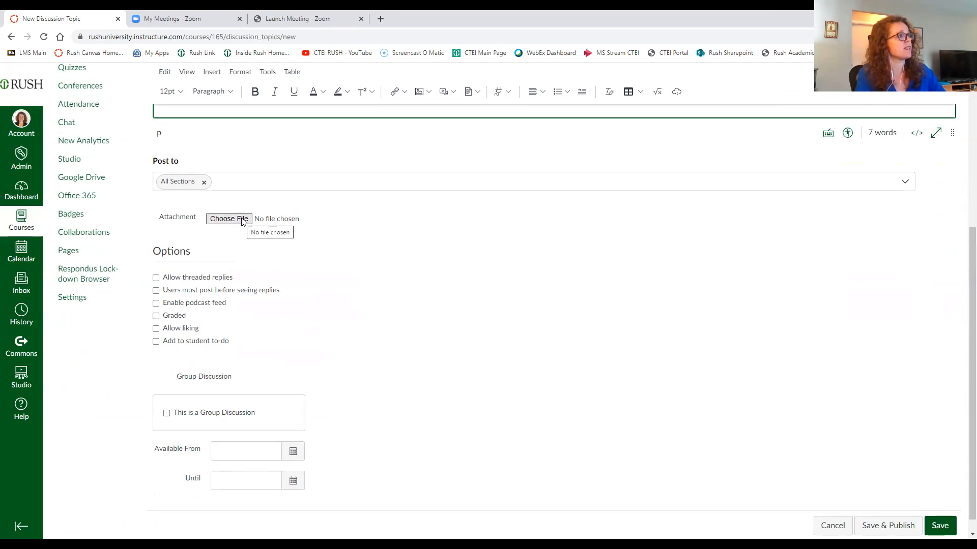
{"action": "scroll", "coordinate": [315, 254], "scroll_direction": "down", "scroll_amount": 1}
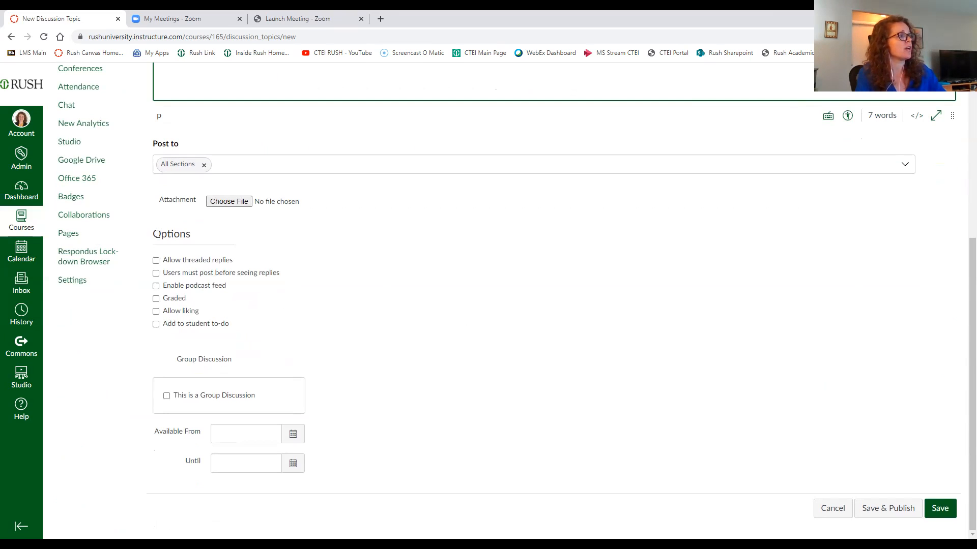
{"action": "left_click_drag", "start_coordinate": [156, 233], "coordinate": [195, 238]}
{"action": "left_click", "coordinate": [193, 250]}
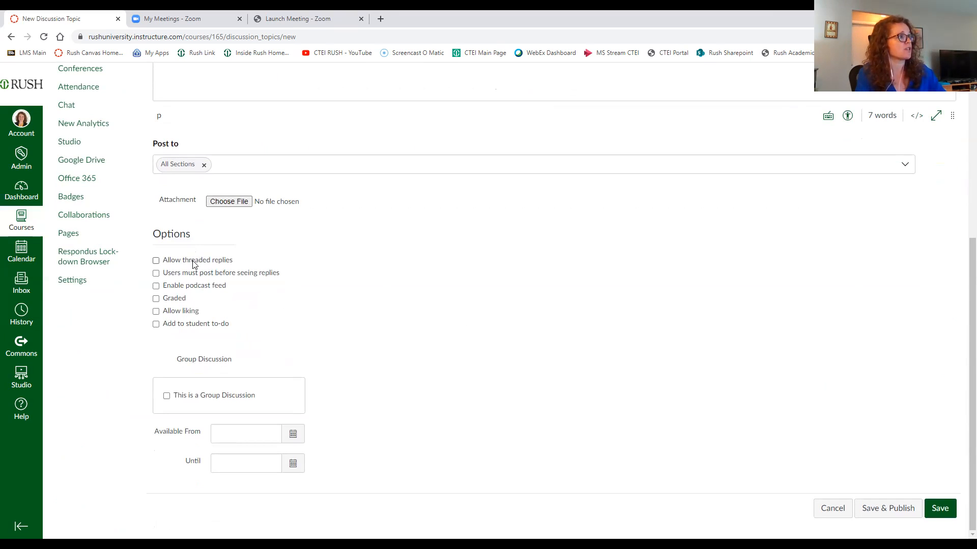
{"action": "left_click", "coordinate": [156, 262]}
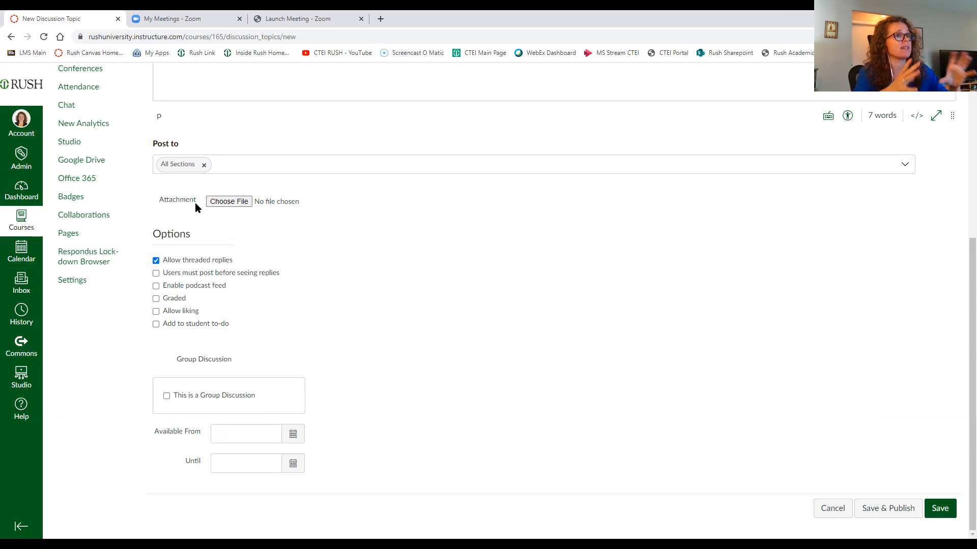
{"action": "left_click", "coordinate": [157, 275]}
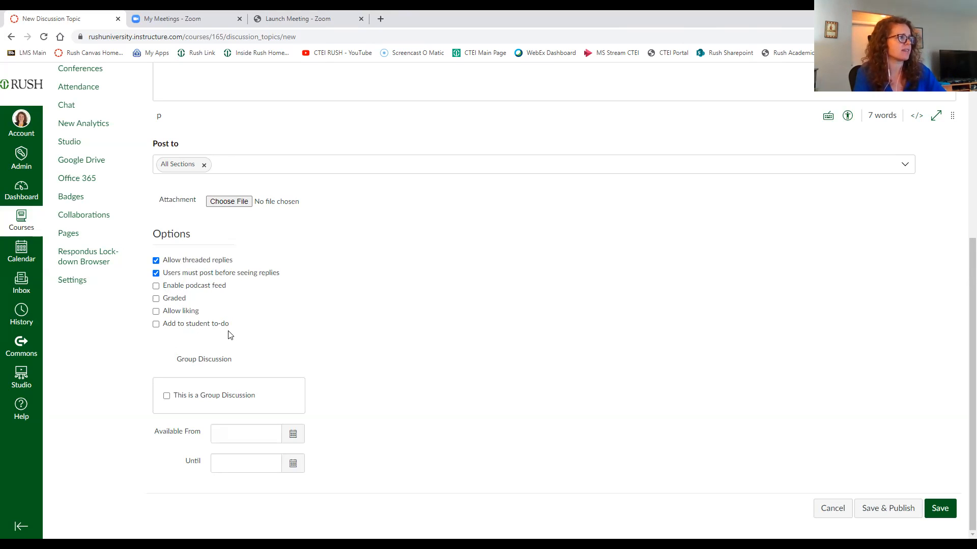
Step: Make the discussion graded and set Points Possible to 10
{"action": "left_click", "coordinate": [156, 300]}
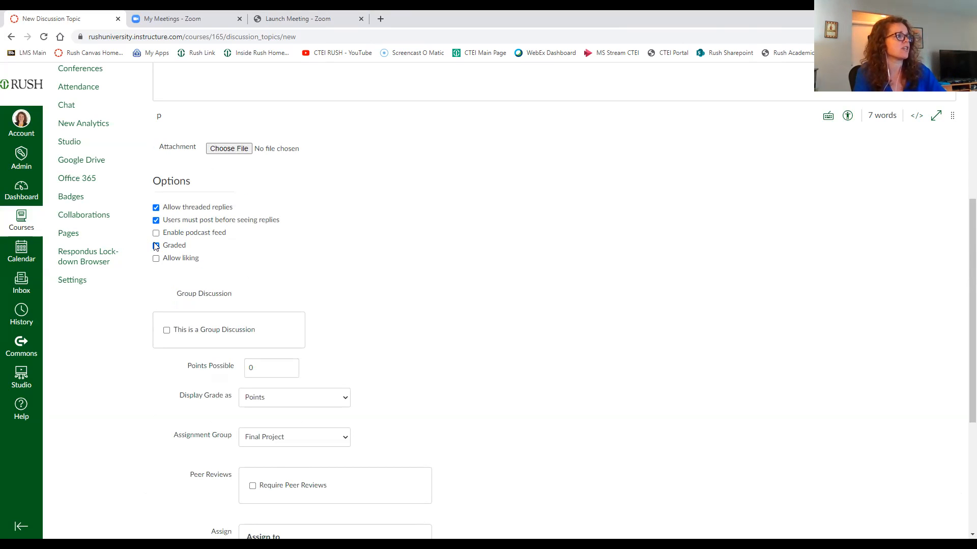
{"action": "left_click", "coordinate": [156, 247]}
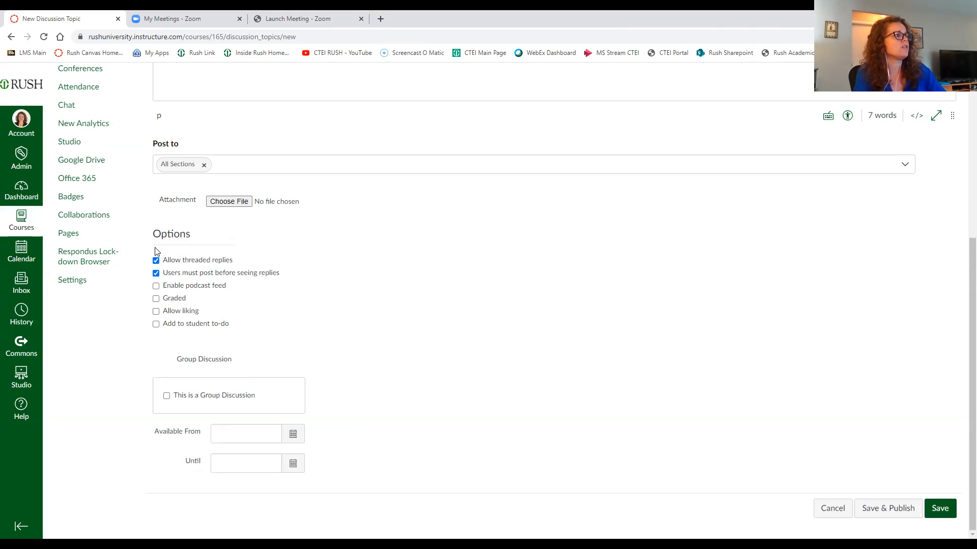
{"action": "left_click", "coordinate": [157, 299]}
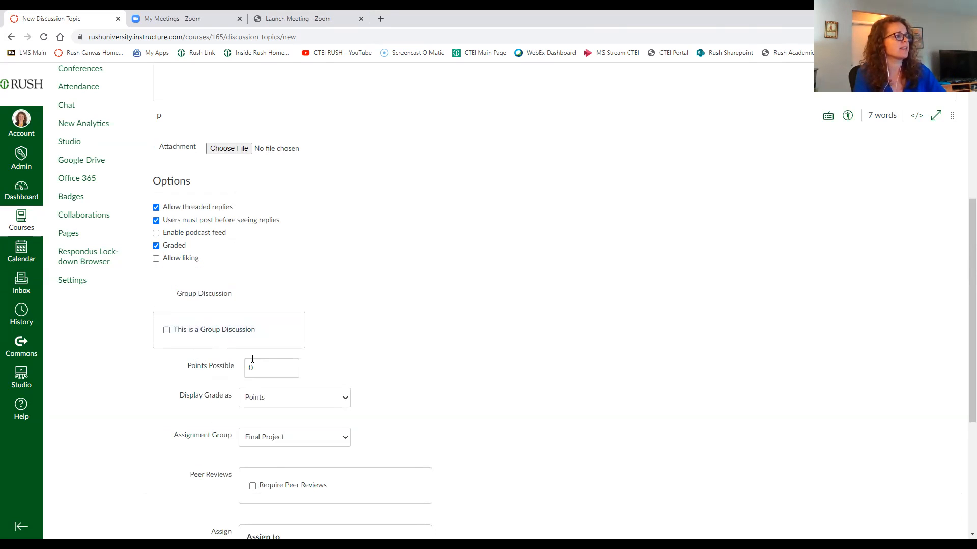
{"action": "scroll", "coordinate": [252, 426], "scroll_direction": "down", "scroll_amount": 1}
{"action": "scroll", "coordinate": [253, 426], "scroll_direction": "down", "scroll_amount": 1}
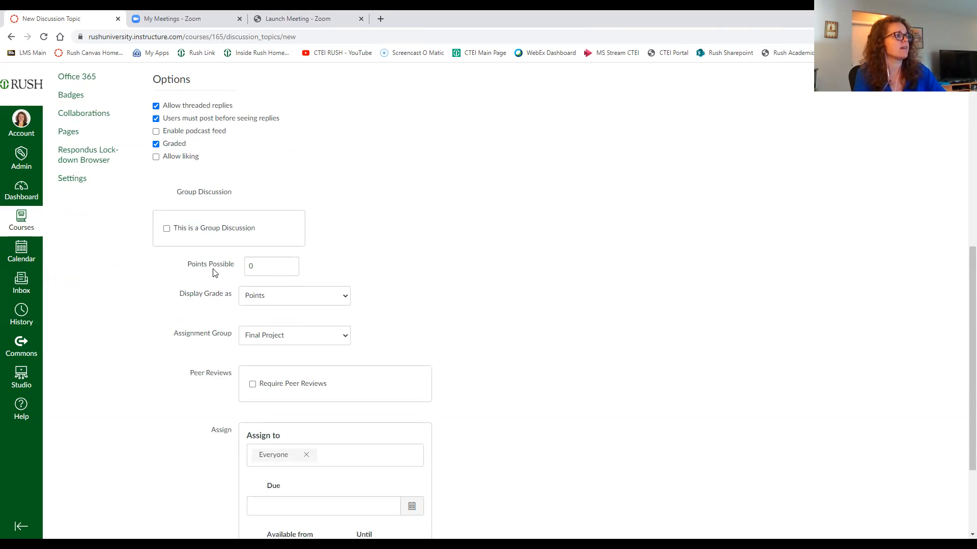
{"action": "double_click", "coordinate": [255, 270]}
{"action": "type", "text": "10"}
{"action": "left_click", "coordinate": [368, 255]}
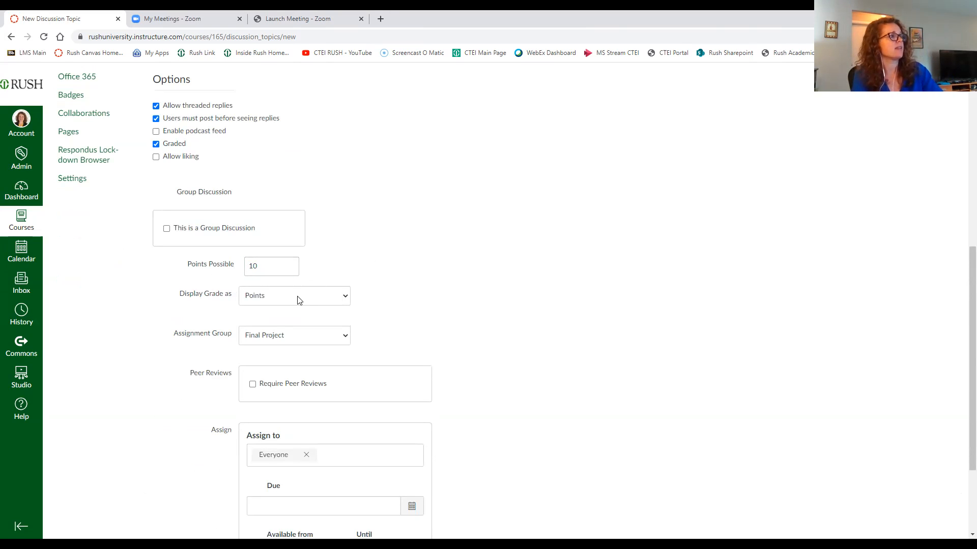
Step: Keep the grade displayed as Points and set the Assignment Group to Assignments
{"action": "left_click", "coordinate": [299, 301]}
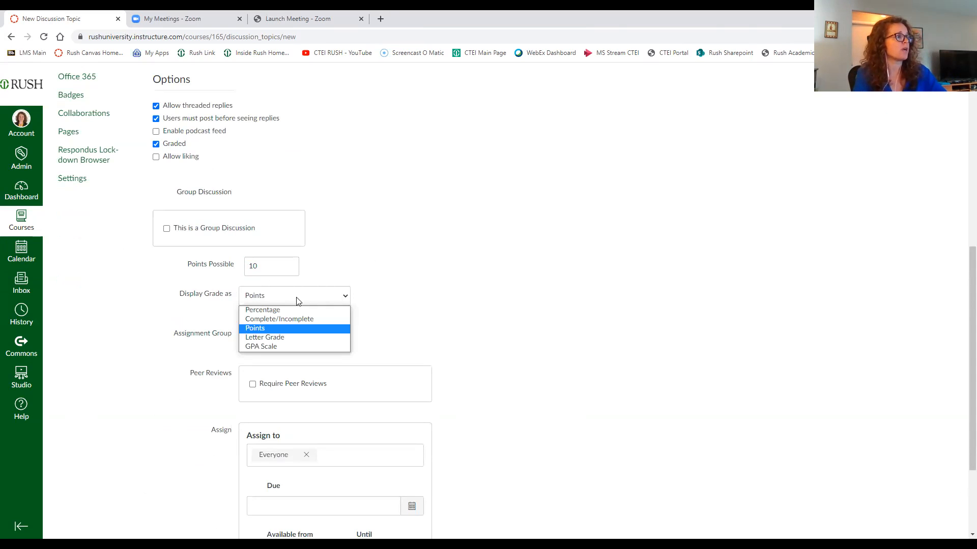
{"action": "left_click", "coordinate": [298, 301]}
{"action": "scroll", "coordinate": [432, 309], "scroll_direction": "down", "scroll_amount": 1}
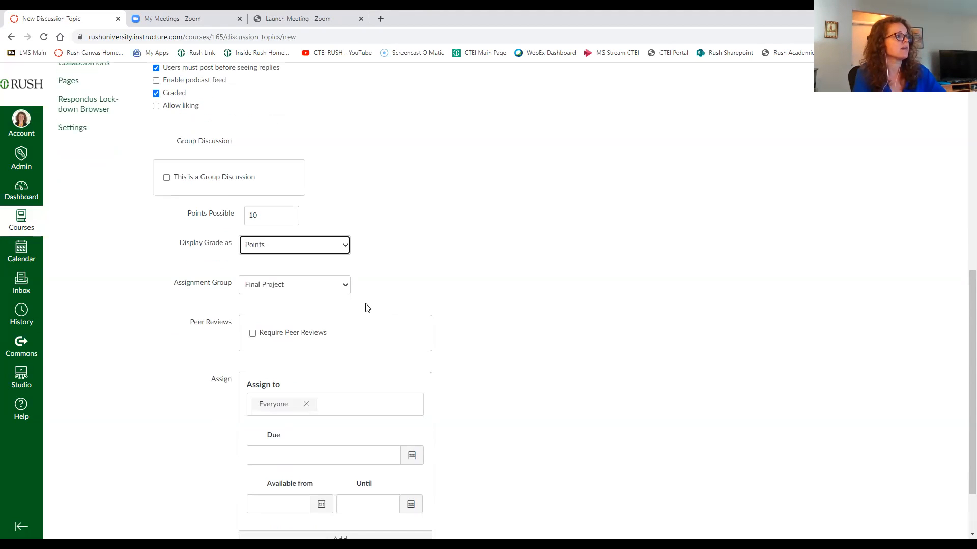
{"action": "left_click", "coordinate": [327, 288]}
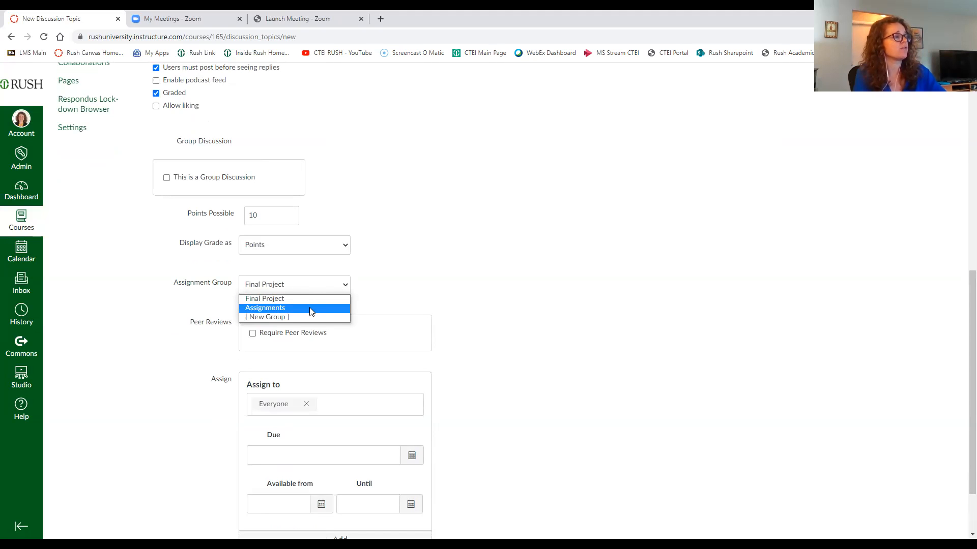
{"action": "left_click", "coordinate": [309, 307]}
Step: Turn on the Allow liking option and switch it back off
{"action": "scroll", "coordinate": [435, 308], "scroll_direction": "up", "scroll_amount": 1}
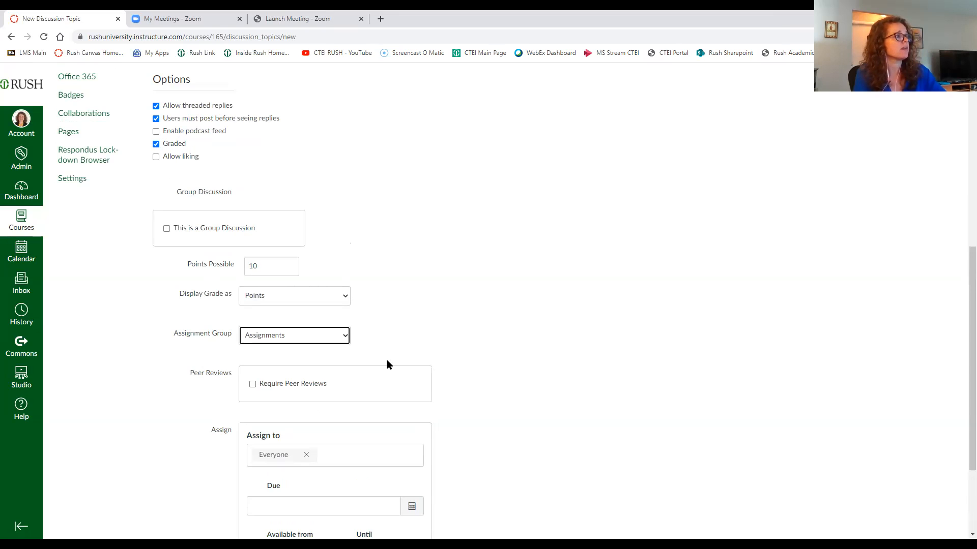
{"action": "scroll", "coordinate": [386, 359], "scroll_direction": "down", "scroll_amount": 1}
{"action": "scroll", "coordinate": [326, 333], "scroll_direction": "down", "scroll_amount": 1}
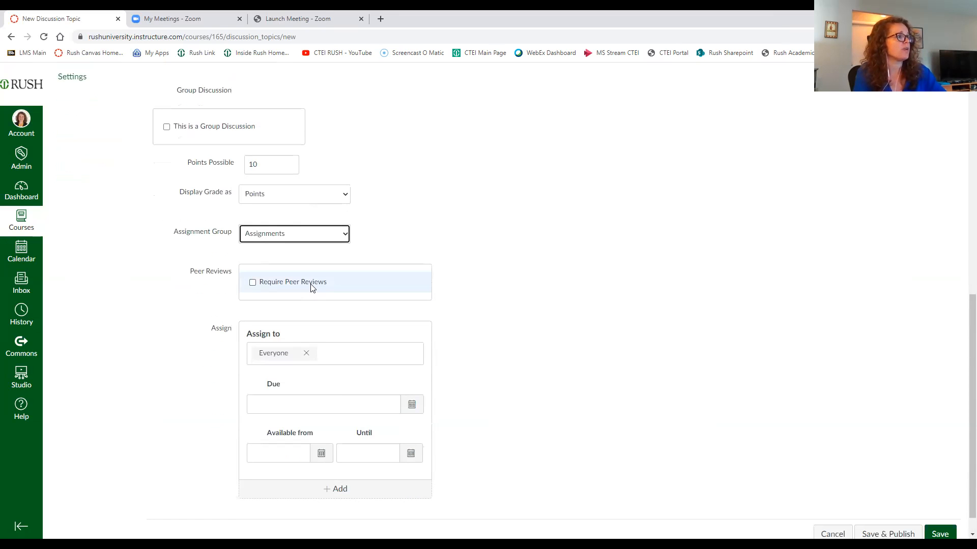
{"action": "scroll", "coordinate": [437, 384], "scroll_direction": "up", "scroll_amount": 3}
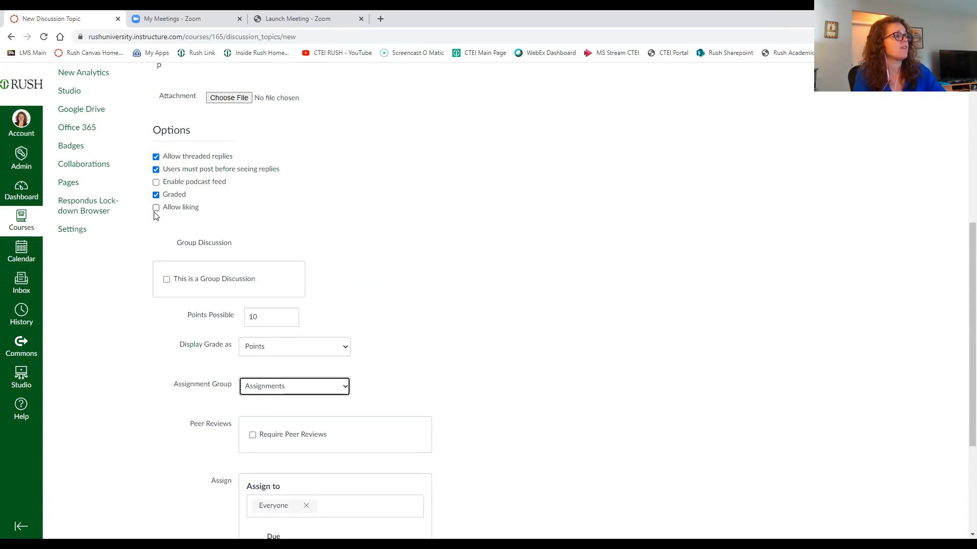
{"action": "left_click", "coordinate": [156, 209]}
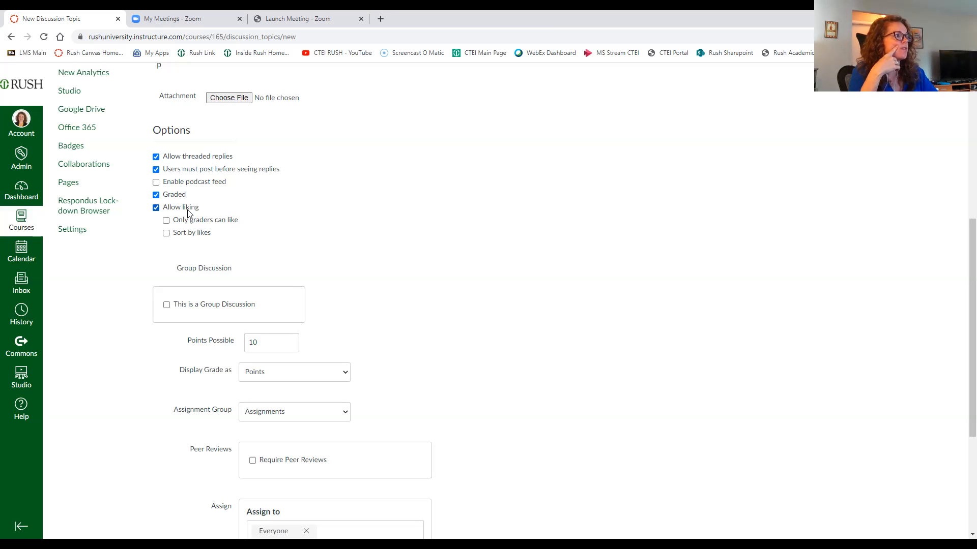
{"action": "left_click", "coordinate": [203, 219]}
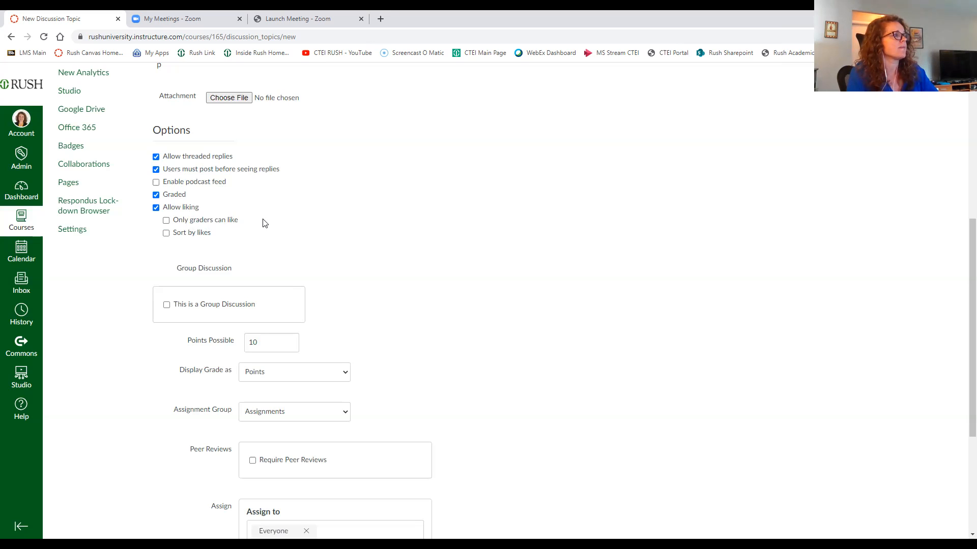
{"action": "left_click", "coordinate": [184, 208]}
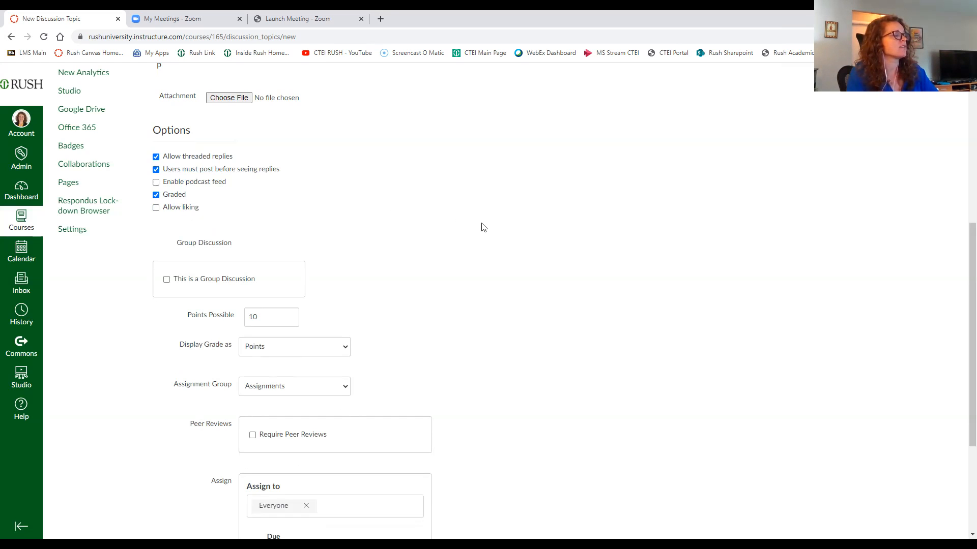
Step: Review the Assign to options and set the due date to Apr 9 11:59pm
{"action": "scroll", "coordinate": [483, 227], "scroll_direction": "up", "scroll_amount": 2}
{"action": "scroll", "coordinate": [483, 229], "scroll_direction": "down", "scroll_amount": 5}
{"action": "scroll", "coordinate": [483, 231], "scroll_direction": "down", "scroll_amount": 1}
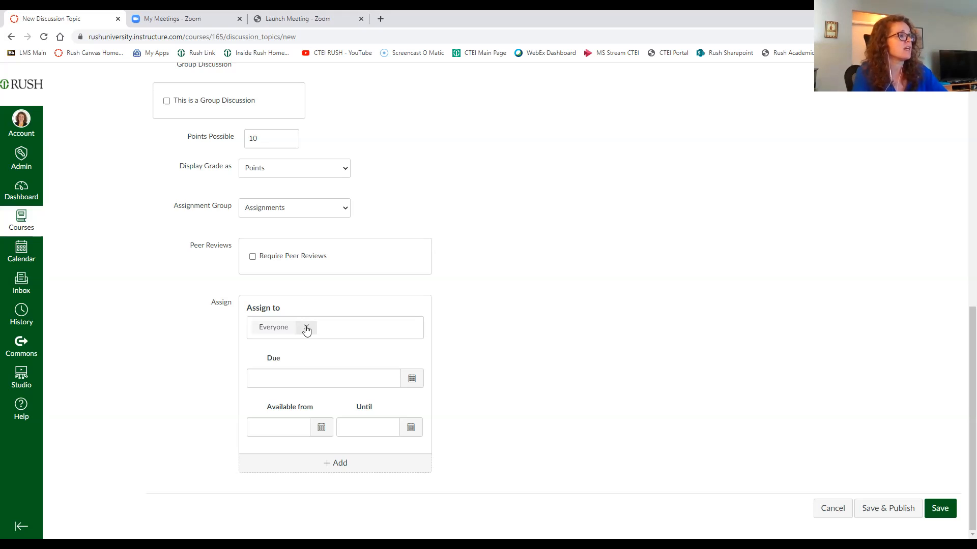
{"action": "left_click", "coordinate": [326, 329]}
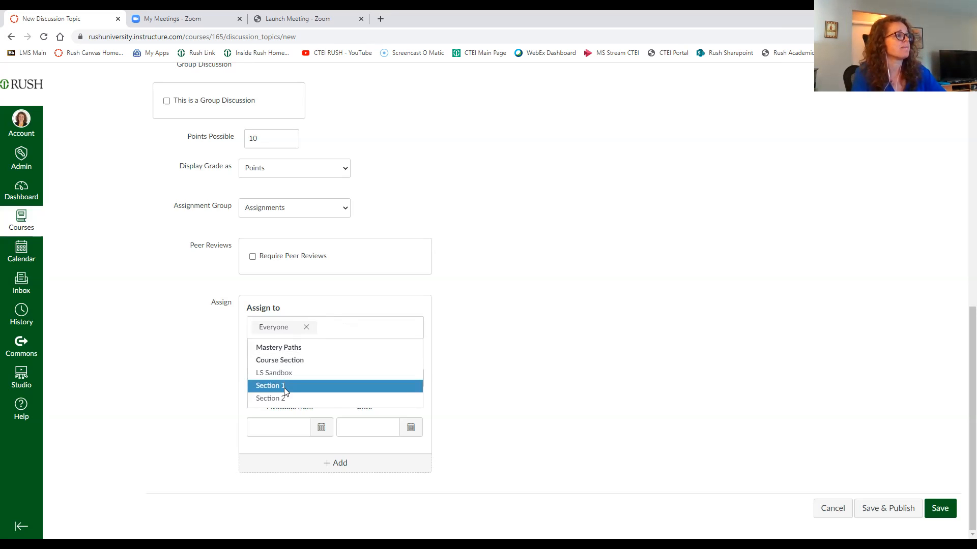
{"action": "left_click", "coordinate": [479, 368]}
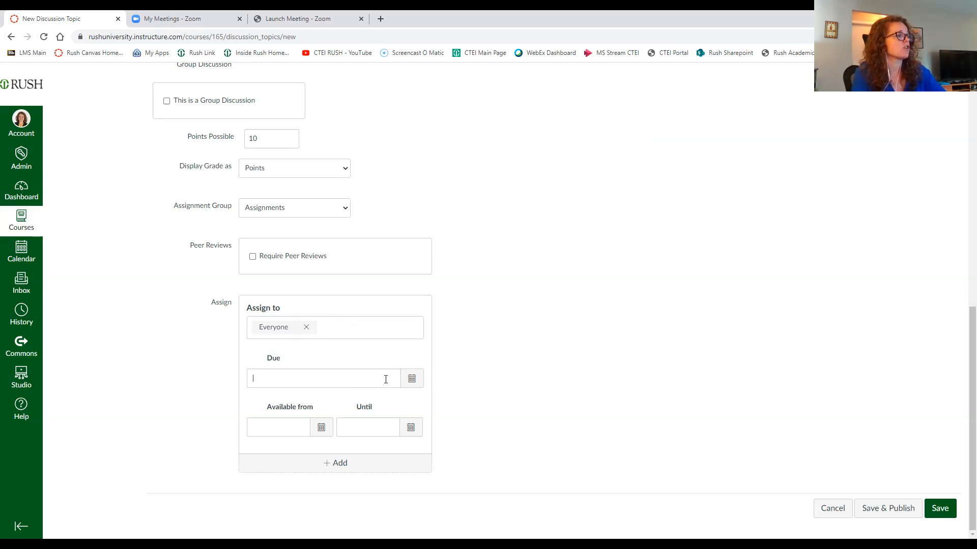
{"action": "left_click", "coordinate": [413, 379]}
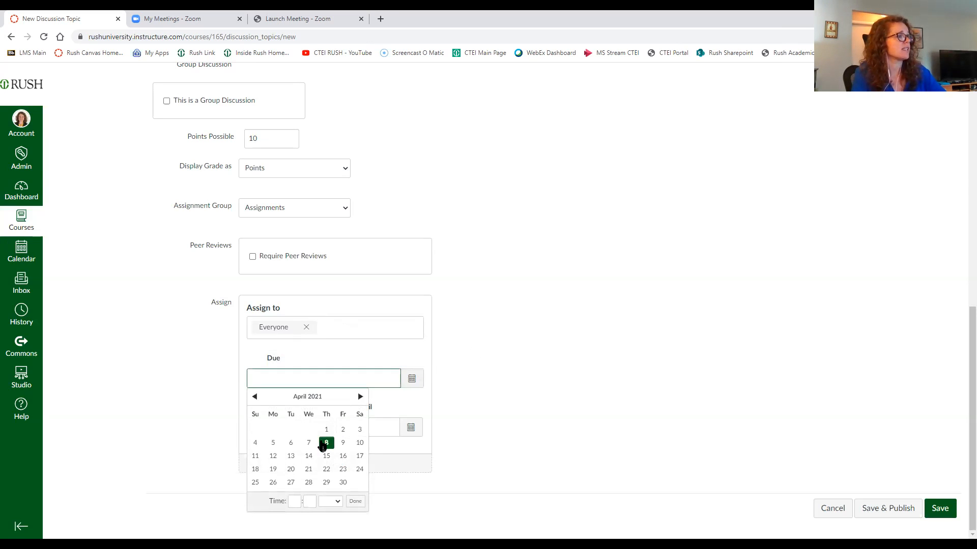
{"action": "left_click", "coordinate": [343, 442]}
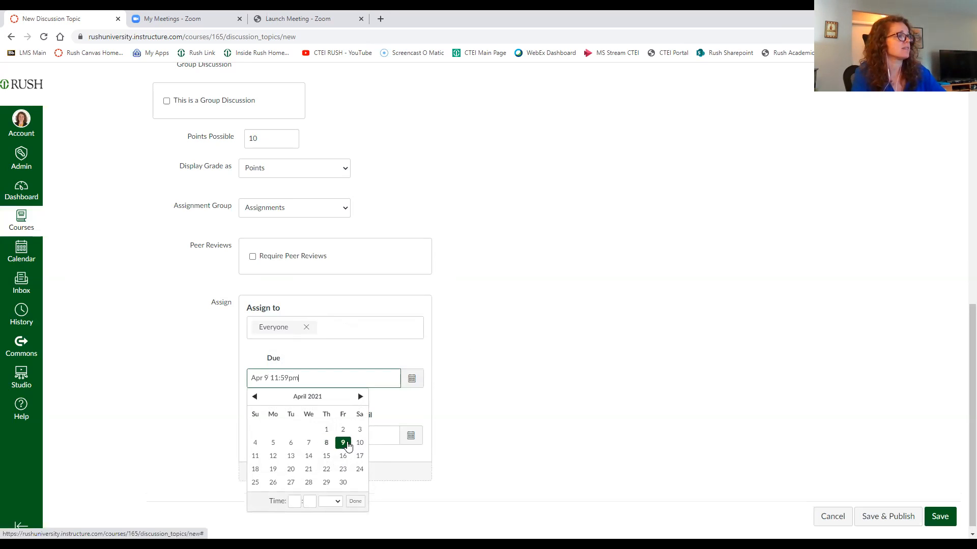
{"action": "left_click", "coordinate": [477, 394]}
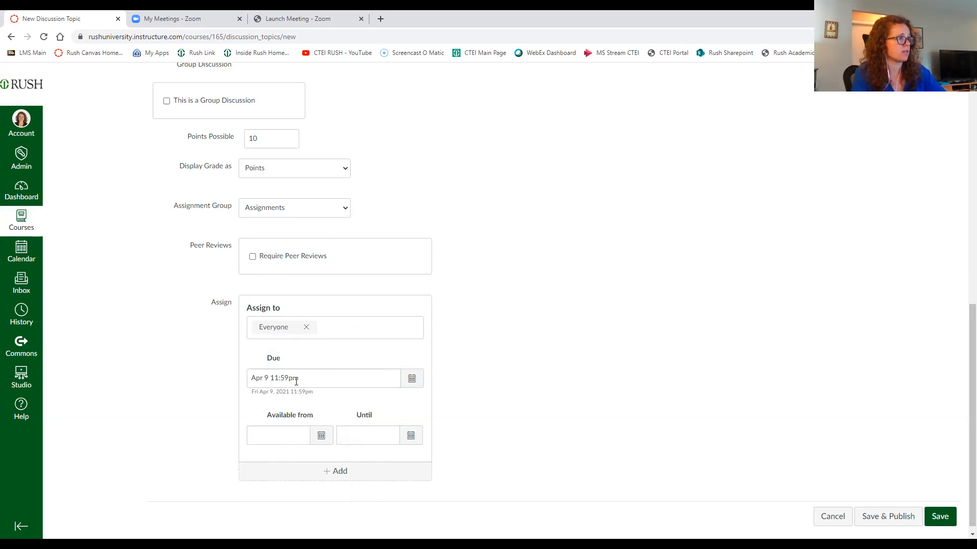
Step: Set the Available from date to Apr 8 12am
{"action": "left_click", "coordinate": [321, 438]}
{"action": "left_click", "coordinate": [326, 356]}
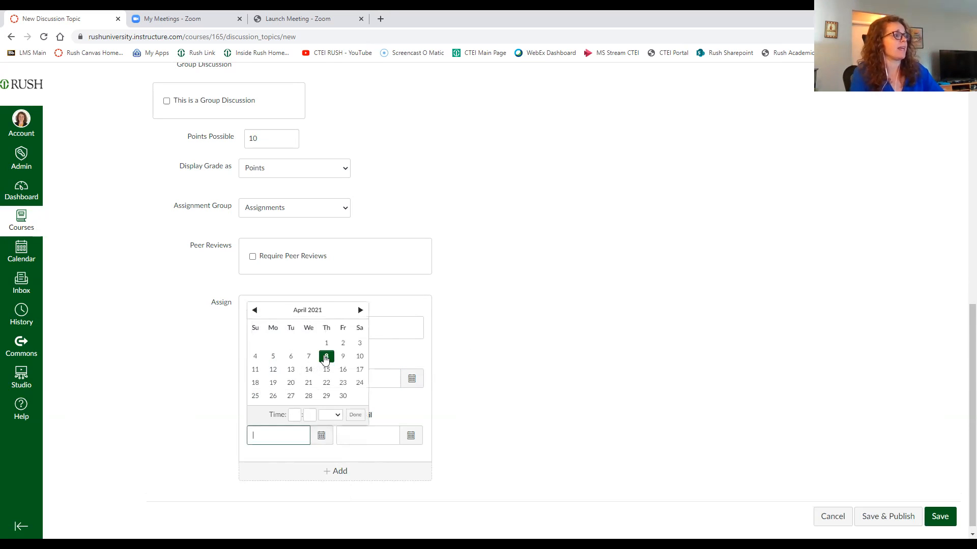
{"action": "left_click", "coordinate": [312, 449]}
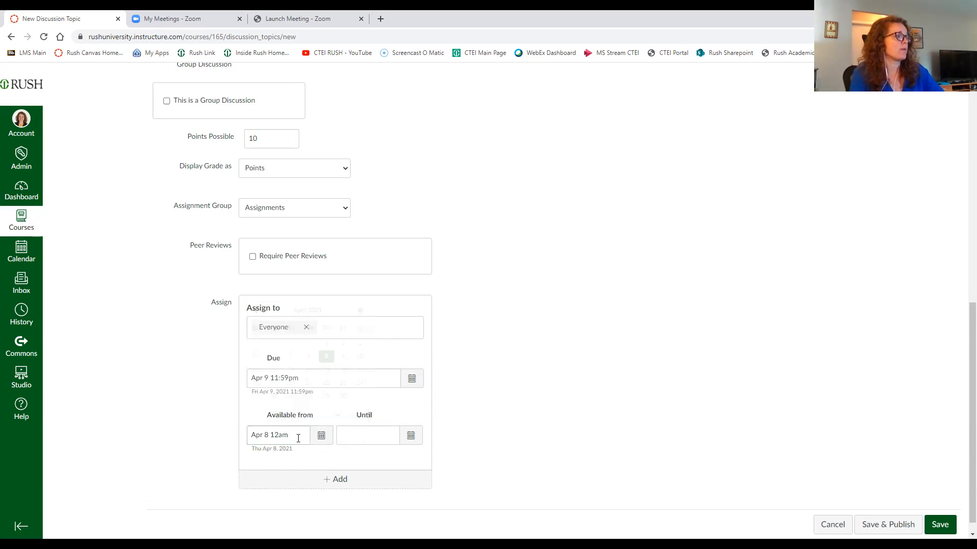
Step: Set the Until date to Apr 9 11:59pm and save the discussion
{"action": "left_click", "coordinate": [411, 436]}
{"action": "left_click", "coordinate": [433, 357]}
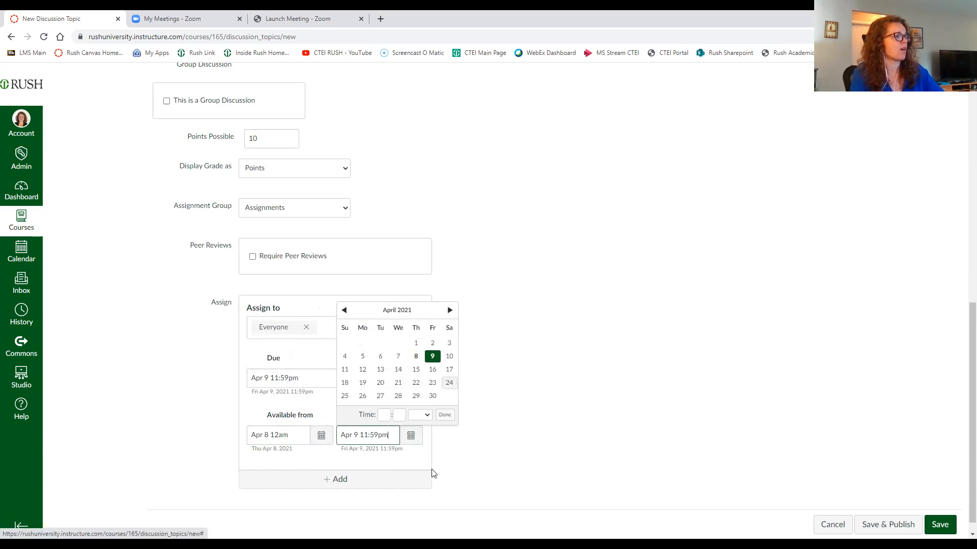
{"action": "left_click", "coordinate": [482, 454]}
{"action": "scroll", "coordinate": [863, 481], "scroll_direction": "down", "scroll_amount": 1}
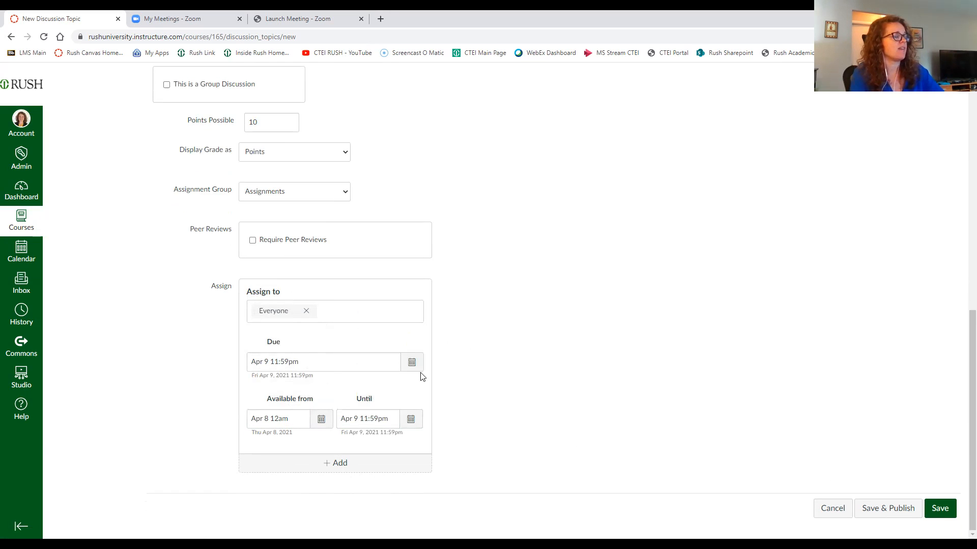
{"action": "left_click", "coordinate": [940, 509]}
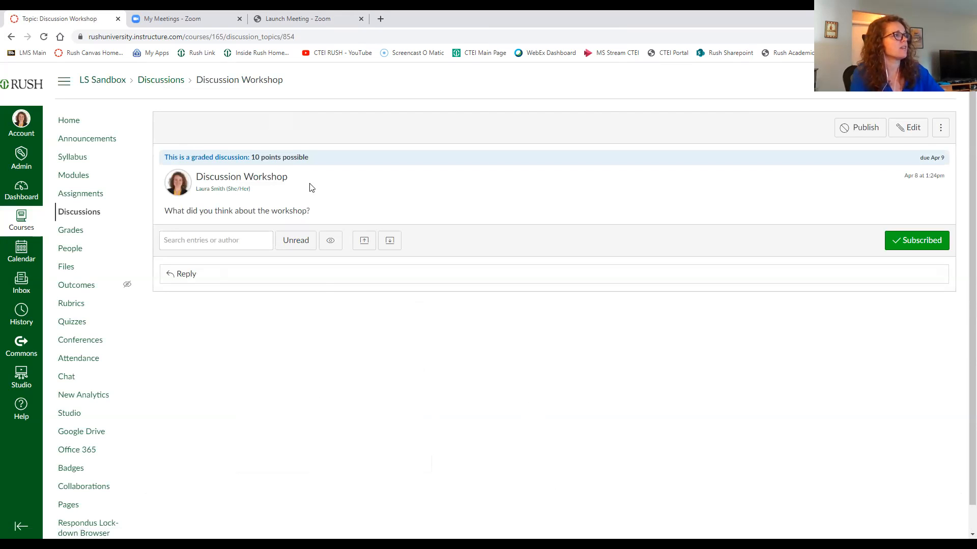
Step: In the Discussions list, pin Discussion Workshop and move it to the top of the pinned discussions
{"action": "left_click", "coordinate": [86, 213]}
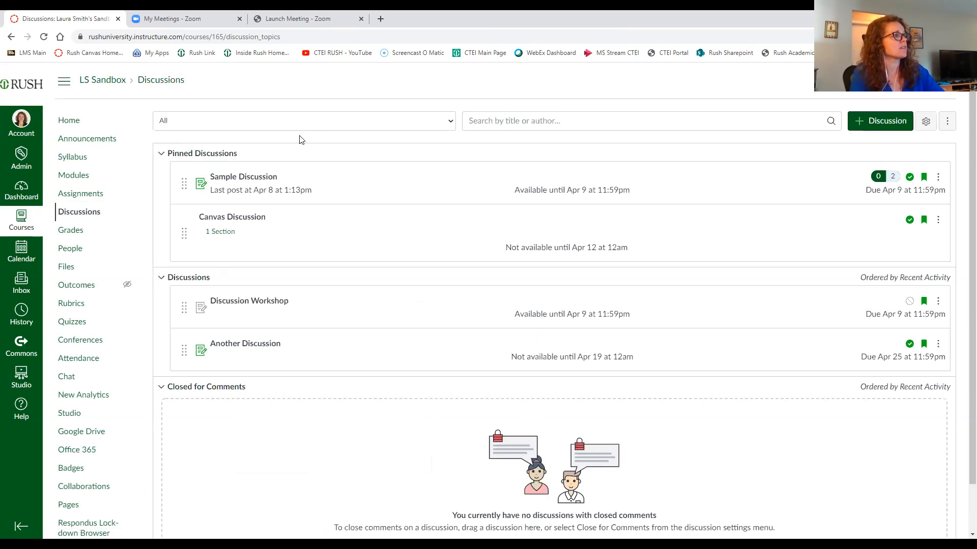
{"action": "scroll", "coordinate": [273, 270], "scroll_direction": "down", "scroll_amount": 1}
{"action": "scroll", "coordinate": [240, 268], "scroll_direction": "up", "scroll_amount": 1}
{"action": "scroll", "coordinate": [242, 266], "scroll_direction": "down", "scroll_amount": 1}
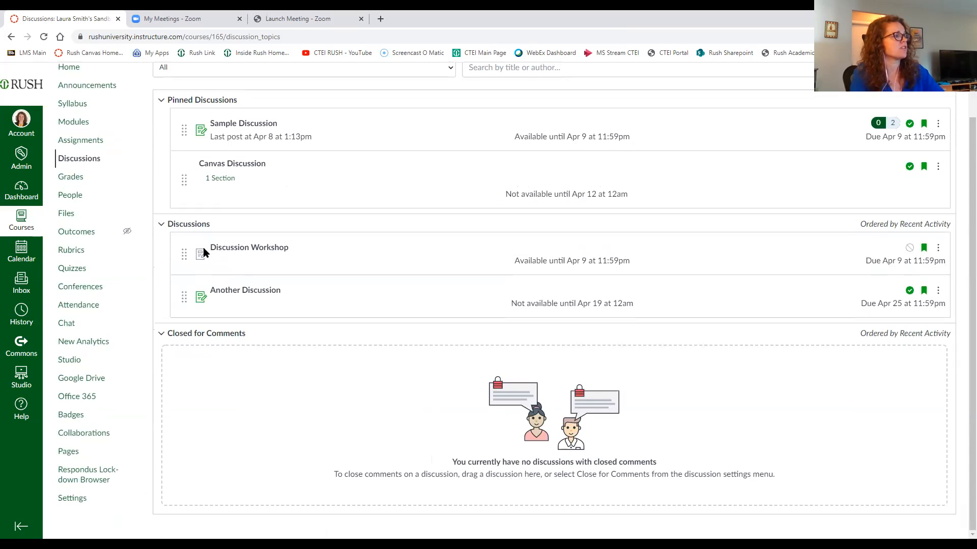
{"action": "left_click", "coordinate": [938, 248]}
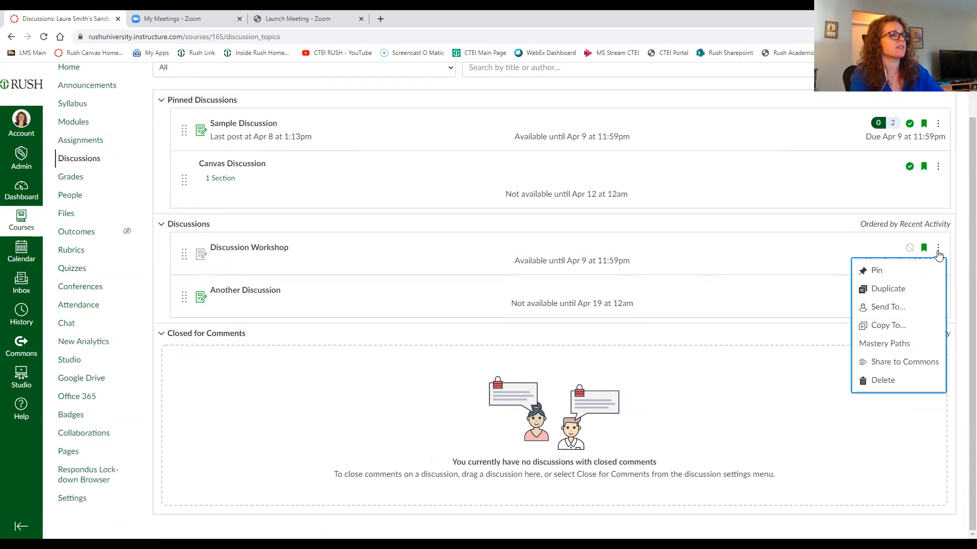
{"action": "left_click", "coordinate": [872, 271]}
{"action": "scroll", "coordinate": [273, 191], "scroll_direction": "up", "scroll_amount": 1}
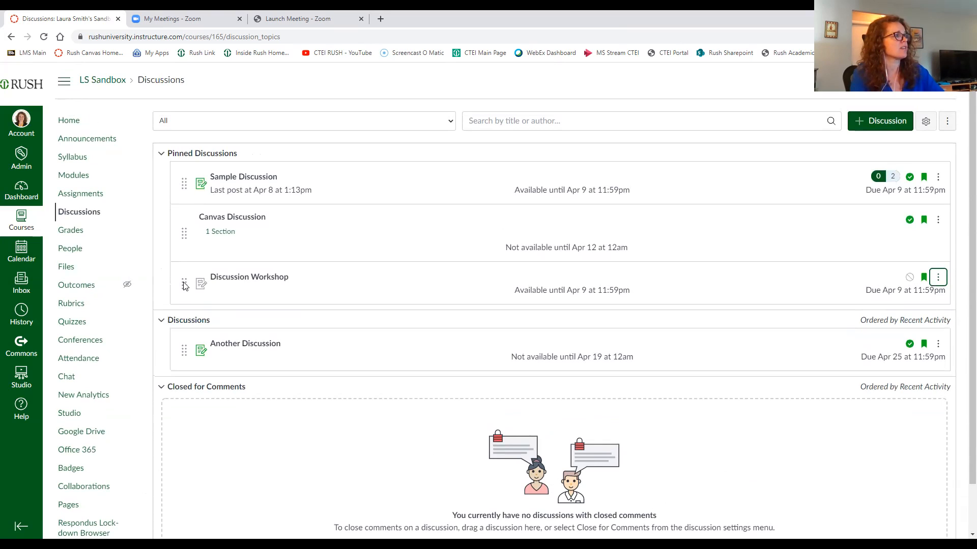
{"action": "left_click_drag", "start_coordinate": [185, 286], "coordinate": [357, 218]}
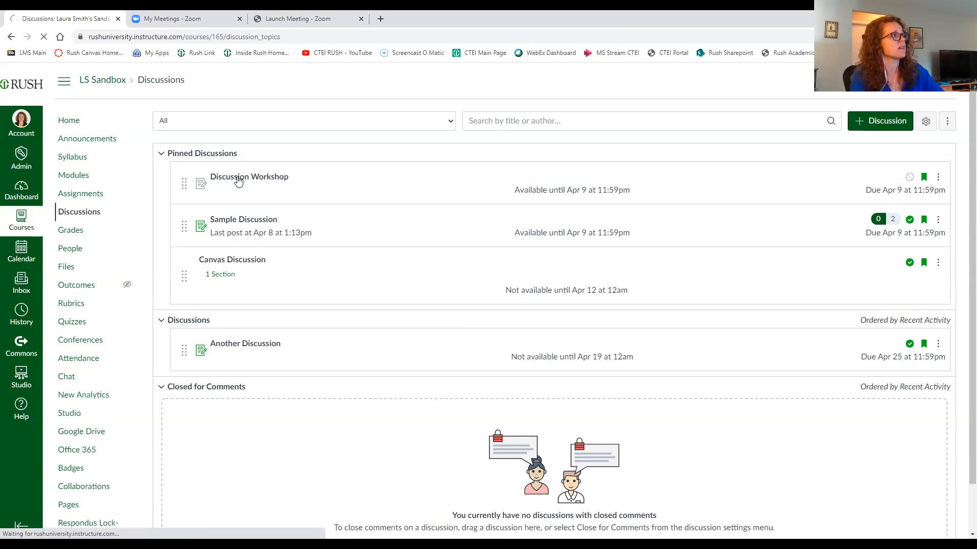
Step: Open the Discussion Workshop topic, look over its header and reply controls, and publish it
{"action": "left_click", "coordinate": [258, 182]}
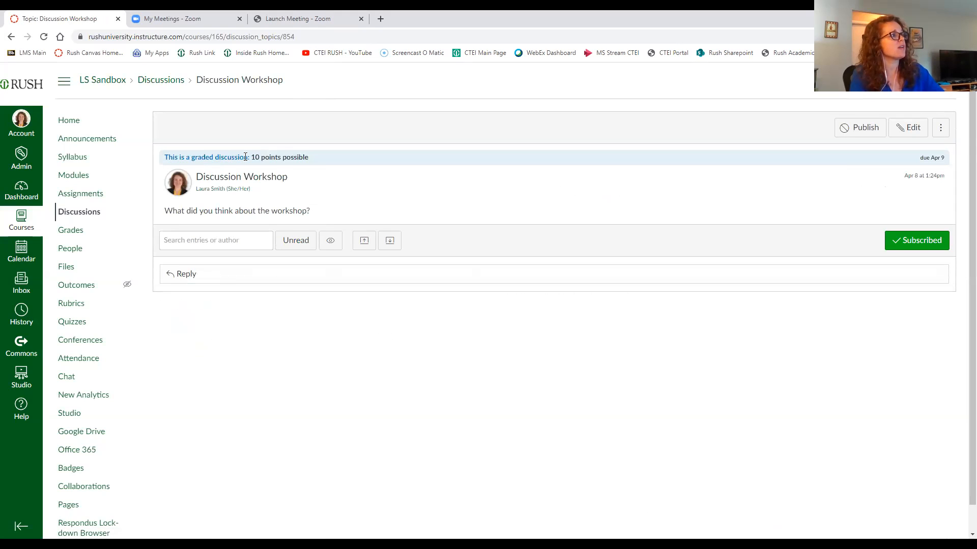
{"action": "left_click_drag", "start_coordinate": [232, 157], "coordinate": [344, 171]}
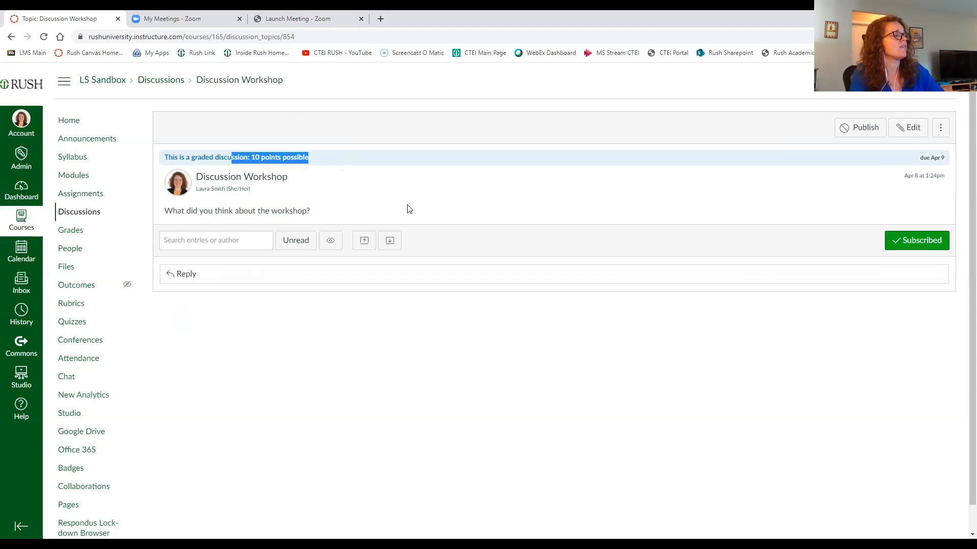
{"action": "left_click", "coordinate": [361, 210]}
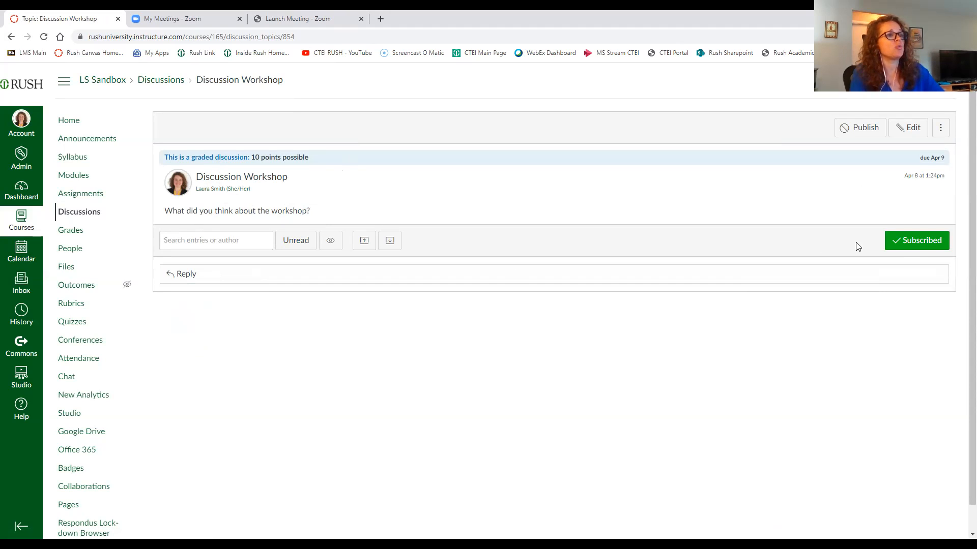
{"action": "left_click", "coordinate": [918, 246]}
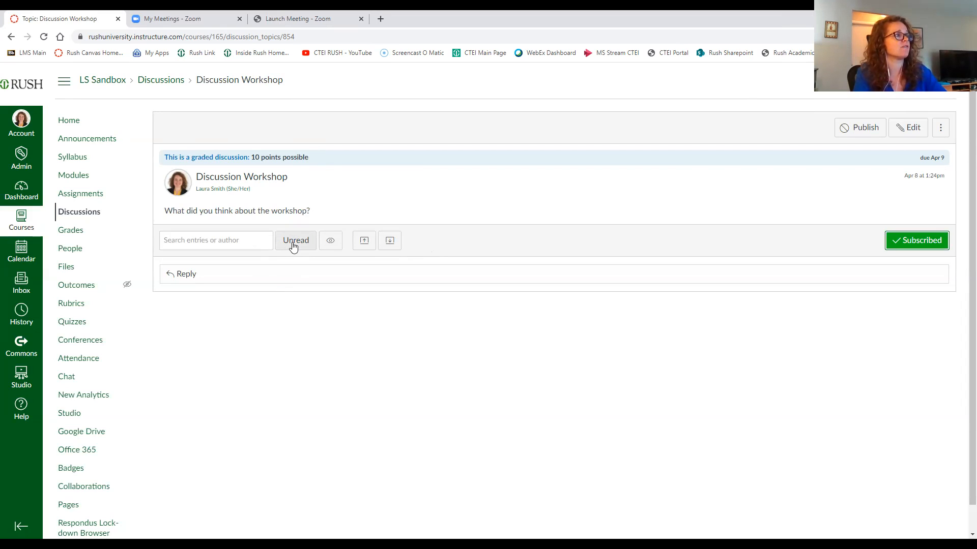
{"action": "left_click", "coordinate": [361, 246]}
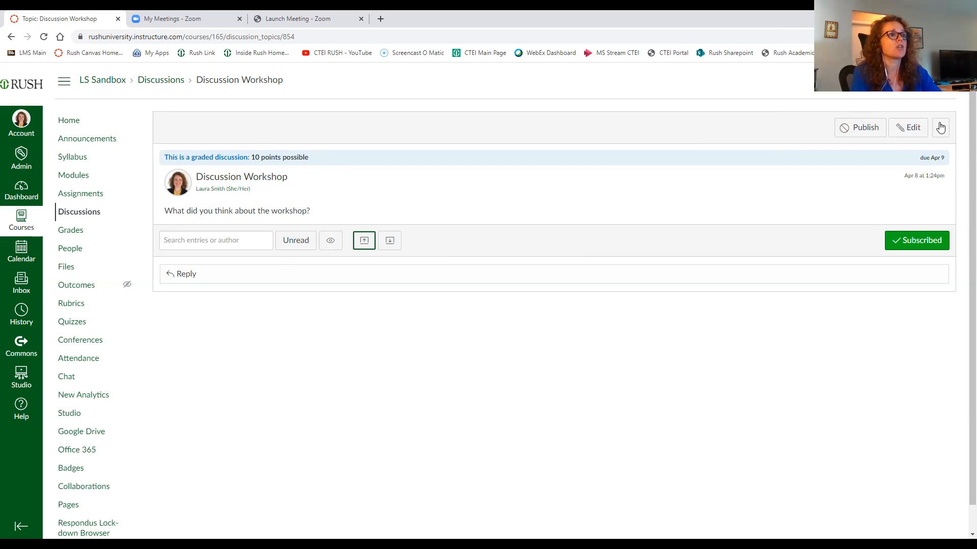
{"action": "left_click", "coordinate": [845, 127]}
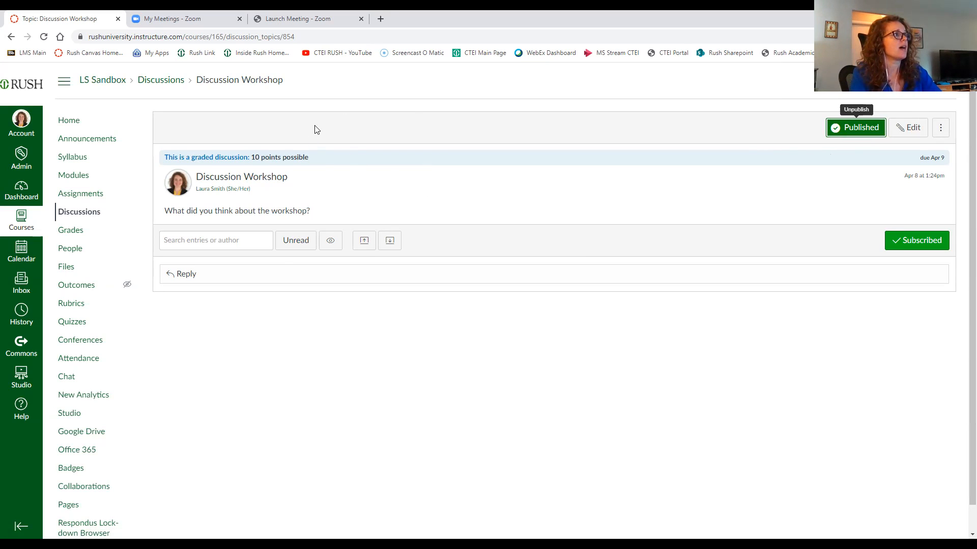
Step: Start adding a rubric to Discussion Workshop and set the rubric title to Test
{"action": "left_click", "coordinate": [942, 132]}
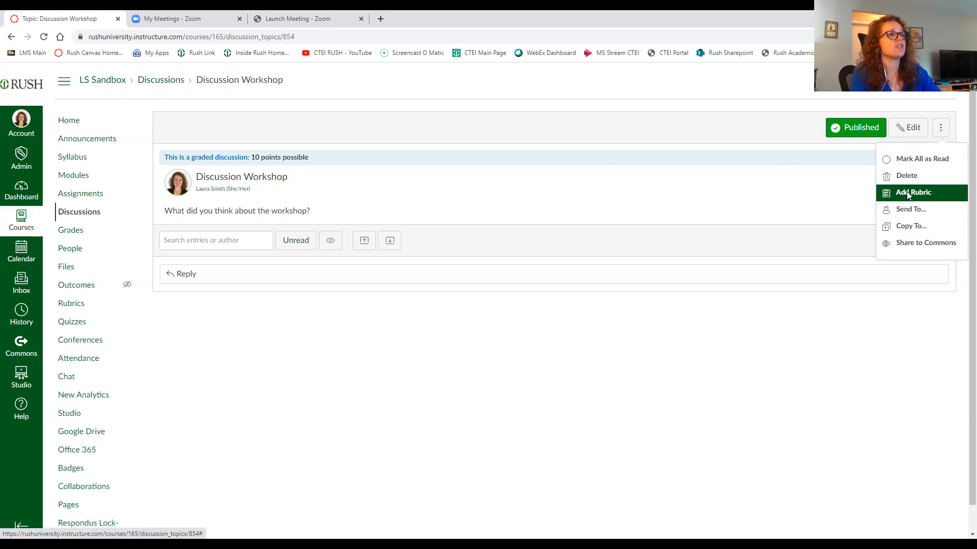
{"action": "left_click", "coordinate": [945, 97]}
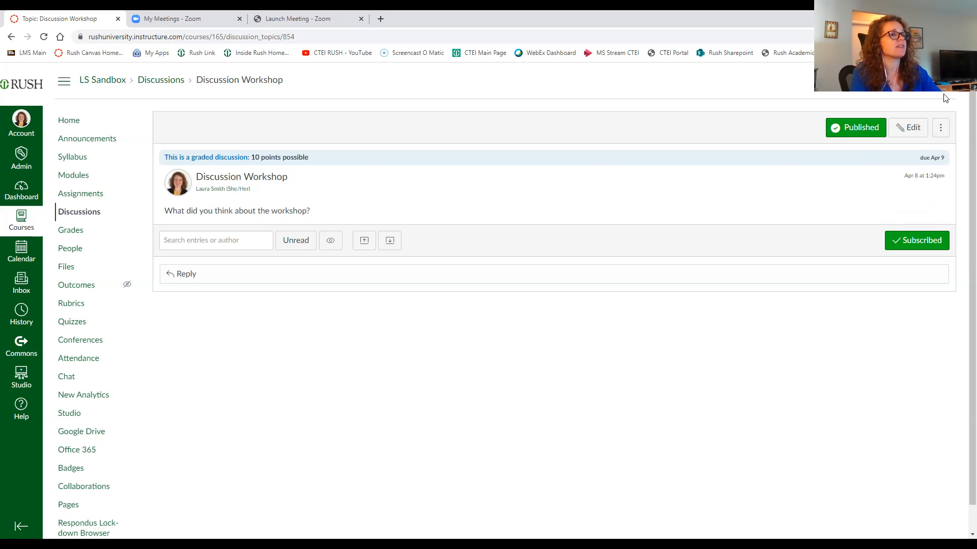
{"action": "left_click", "coordinate": [940, 128]}
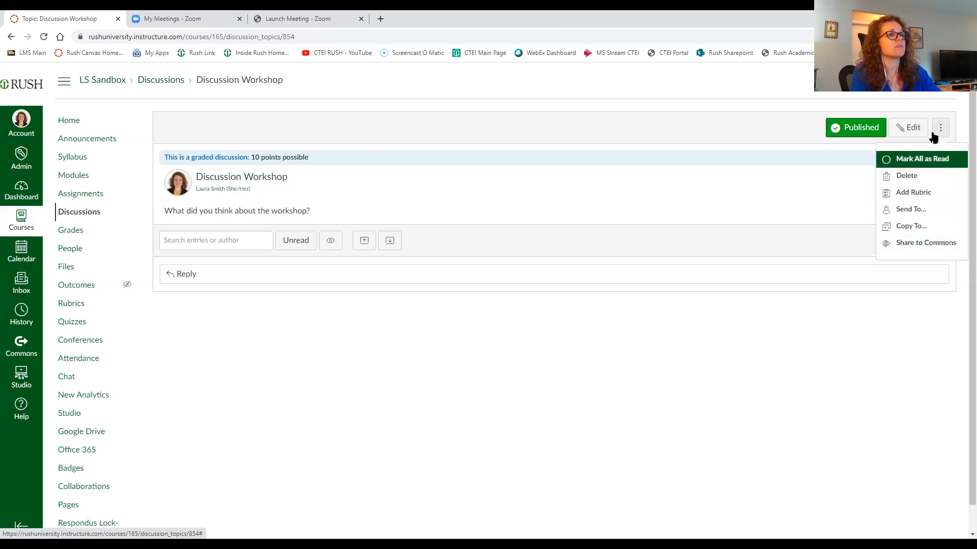
{"action": "left_click", "coordinate": [906, 196]}
{"action": "scroll", "coordinate": [490, 305], "scroll_direction": "down", "scroll_amount": 1}
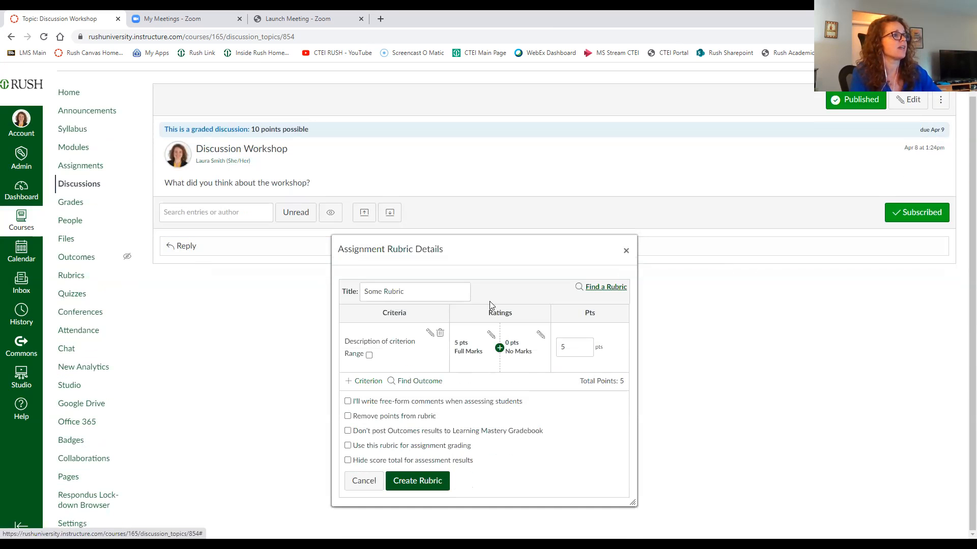
{"action": "left_click_drag", "start_coordinate": [452, 259], "coordinate": [455, 179]}
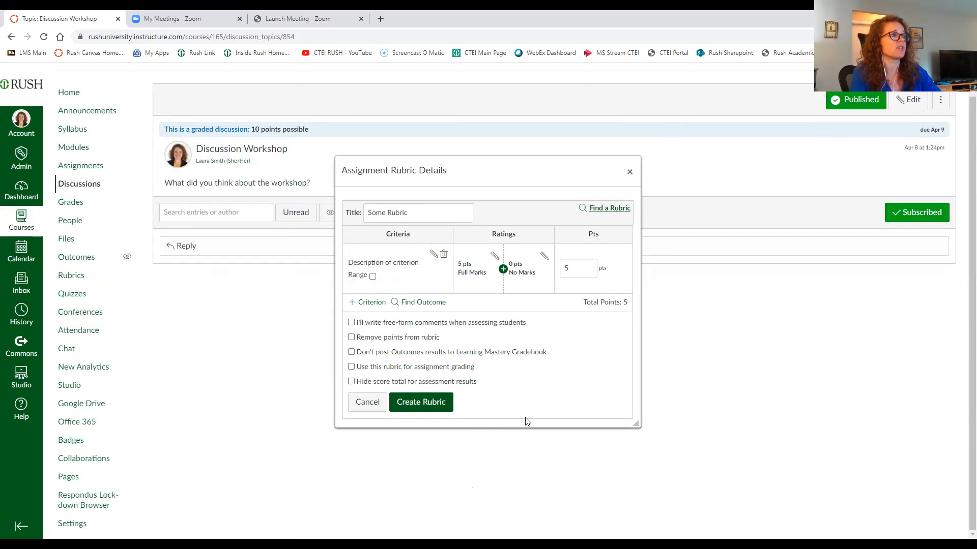
{"action": "left_click", "coordinate": [411, 210]}
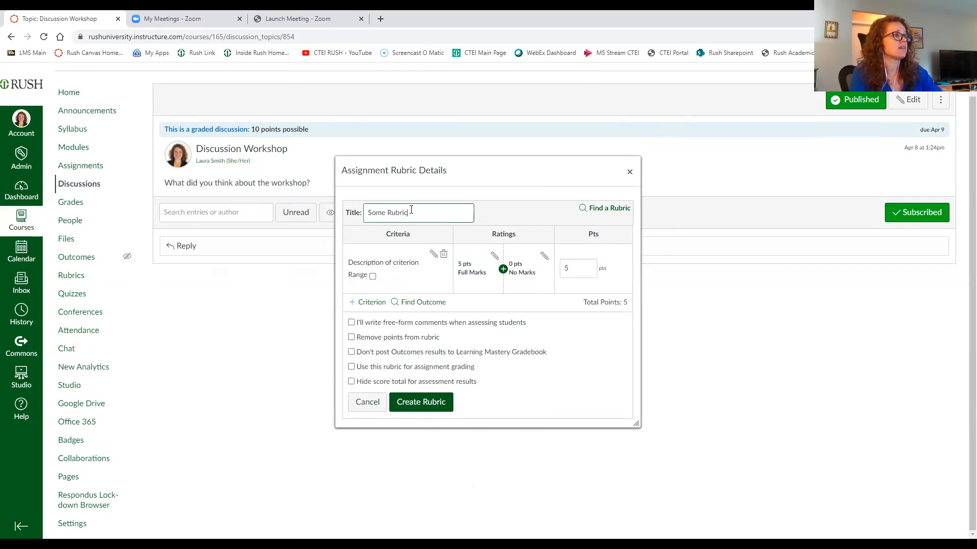
{"action": "key", "text": "ctrl+a"}
{"action": "type", "text": "Te"}
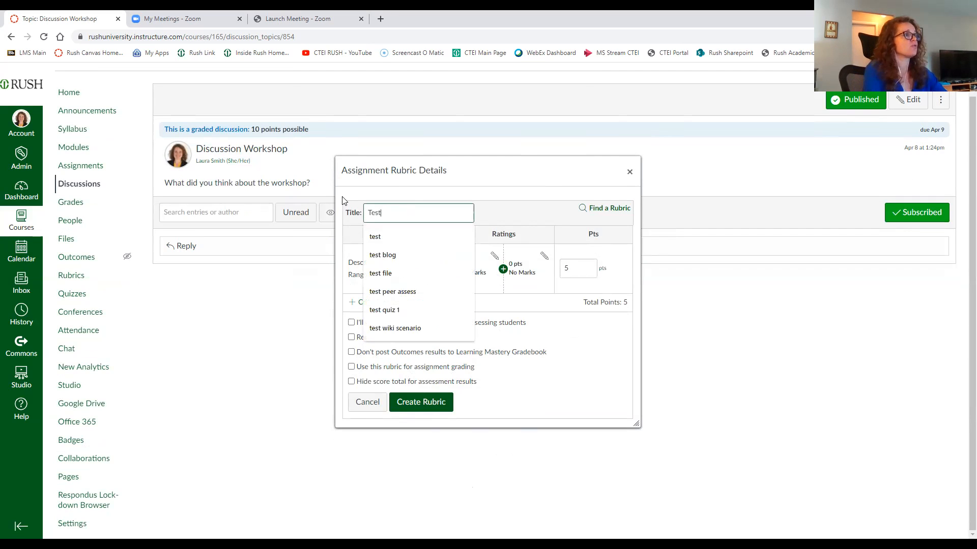
{"action": "left_click", "coordinate": [507, 211]}
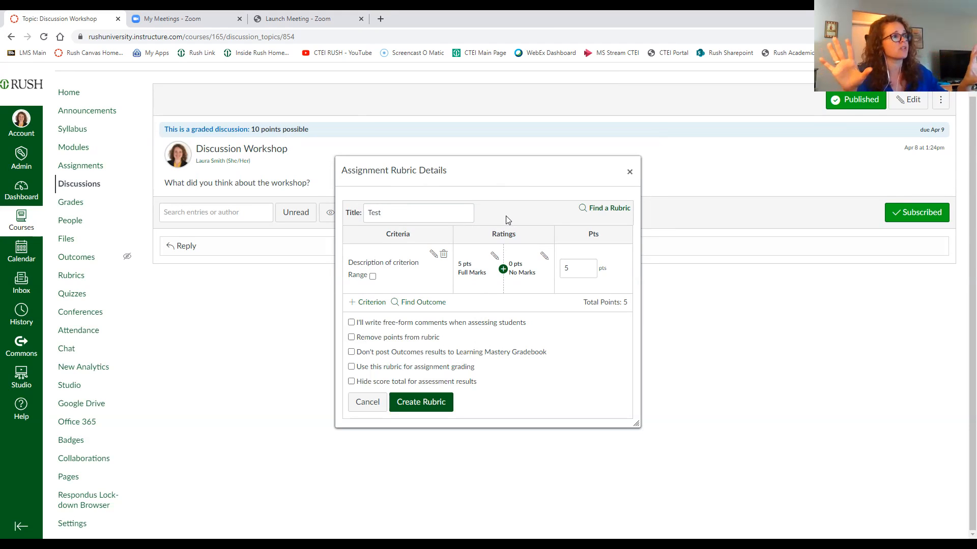
Step: Add a new criterion described as Replies, create the rubric, and close the rubric details
{"action": "left_click", "coordinate": [366, 305]}
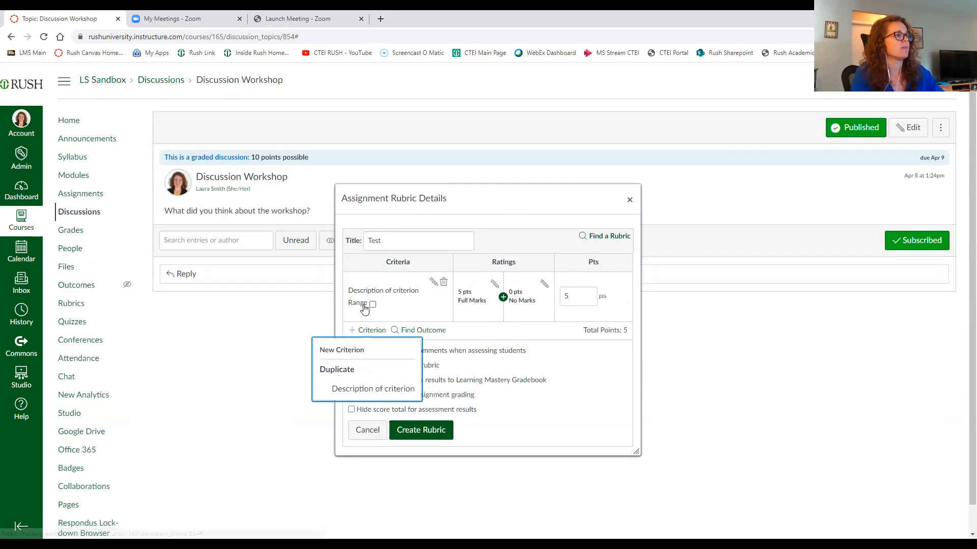
{"action": "left_click", "coordinate": [346, 350]}
{"action": "left_click", "coordinate": [396, 270]}
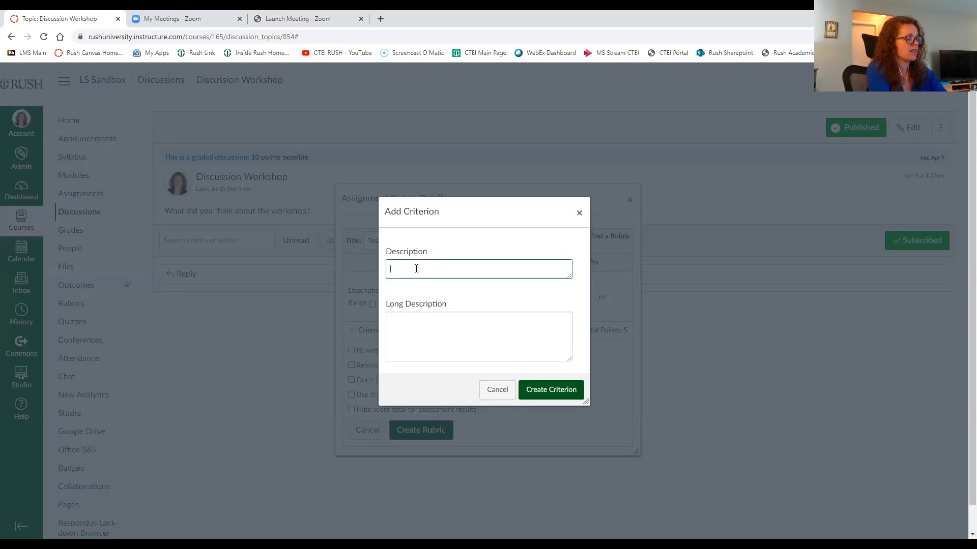
{"action": "type", "text": "Replies"}
{"action": "left_click", "coordinate": [576, 393]}
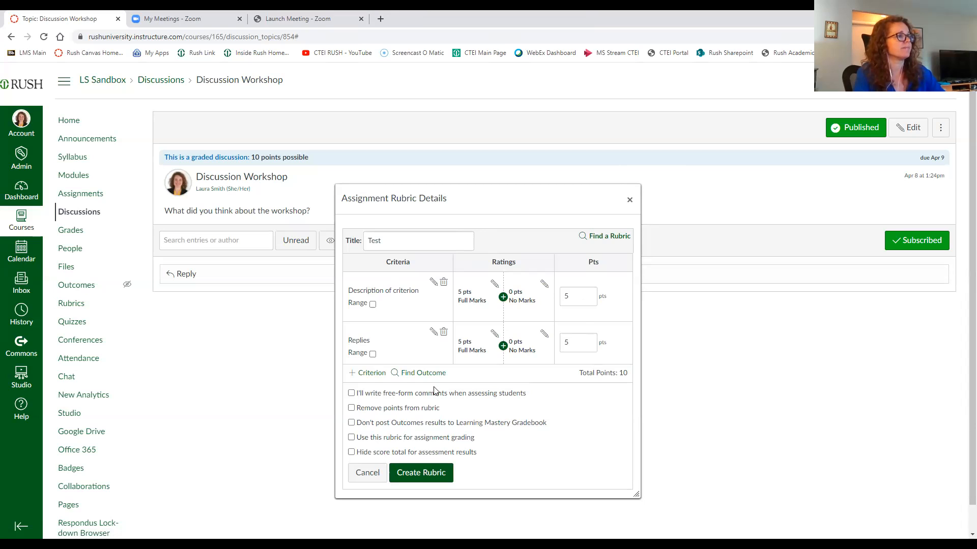
{"action": "left_click", "coordinate": [414, 477]}
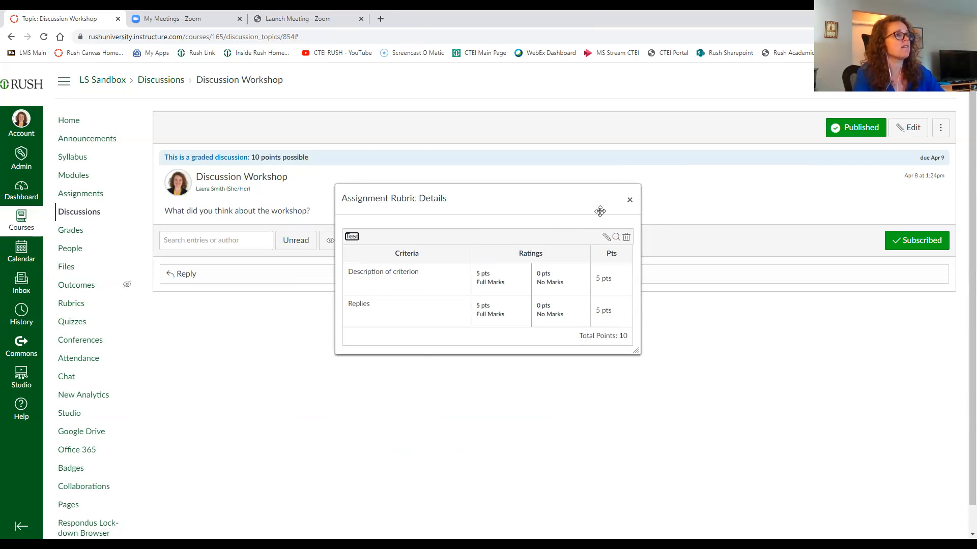
{"action": "left_click", "coordinate": [629, 199]}
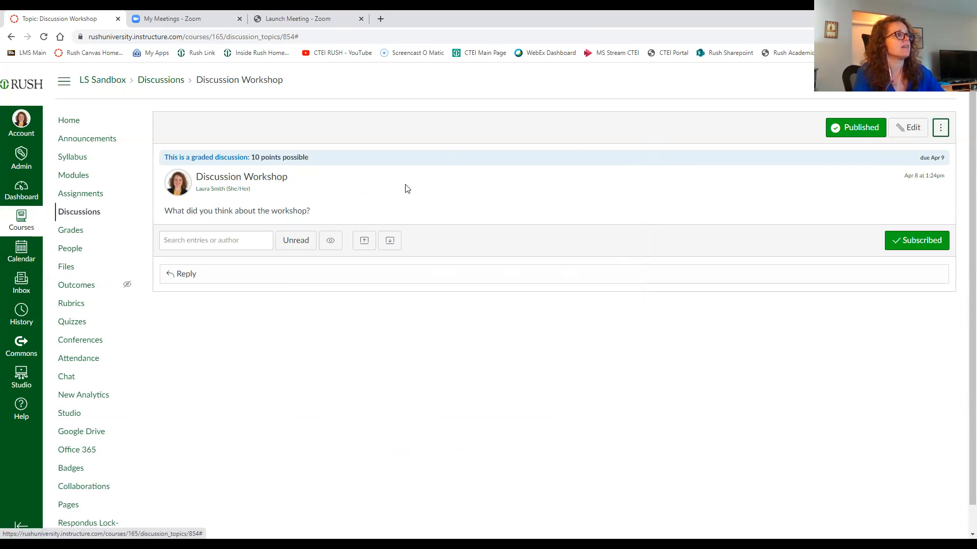
Step: Edit Discussion Workshop, change its Available from date to Apr 9 12am, and save
{"action": "left_click", "coordinate": [84, 213]}
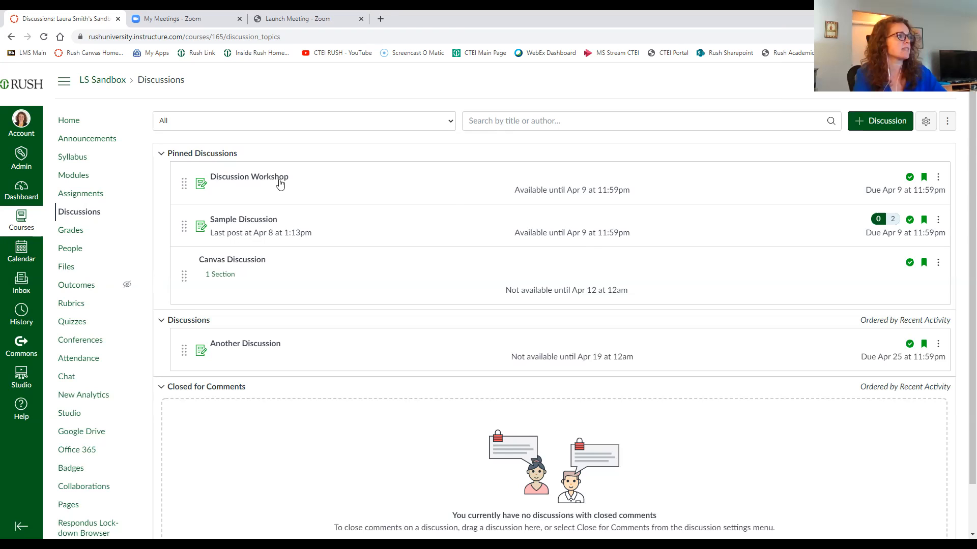
{"action": "left_click", "coordinate": [271, 182]}
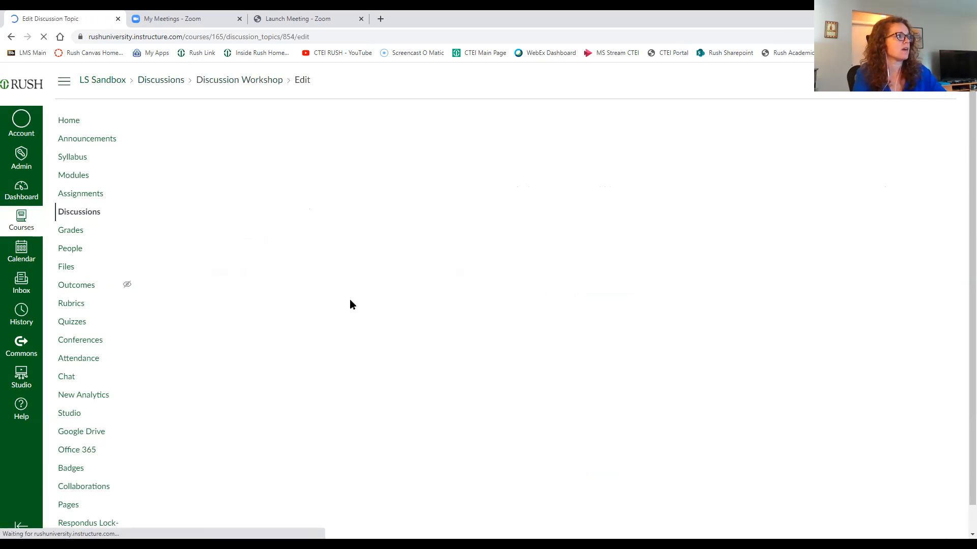
{"action": "scroll", "coordinate": [431, 308], "scroll_direction": "down", "scroll_amount": 6}
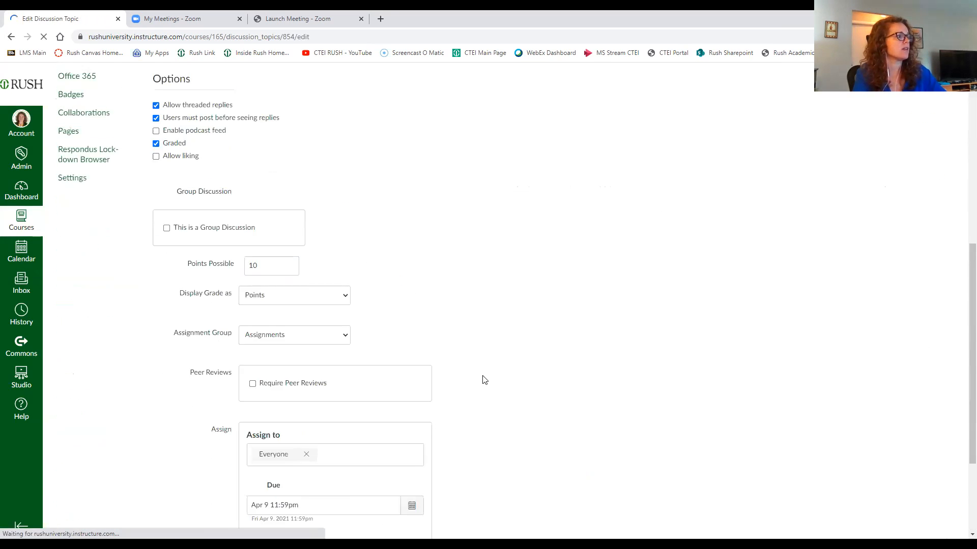
{"action": "scroll", "coordinate": [486, 379], "scroll_direction": "down", "scroll_amount": 3}
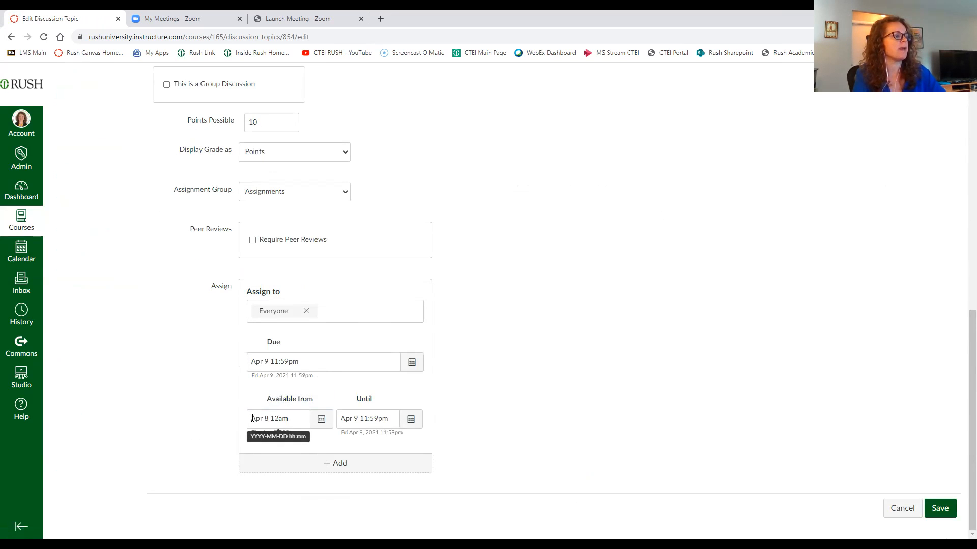
{"action": "left_click", "coordinate": [321, 420]}
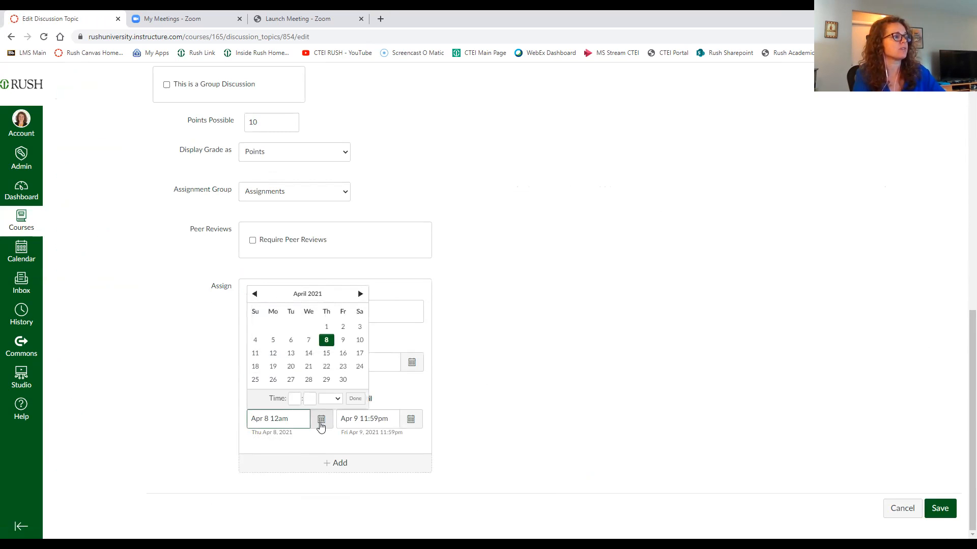
{"action": "left_click", "coordinate": [343, 339]}
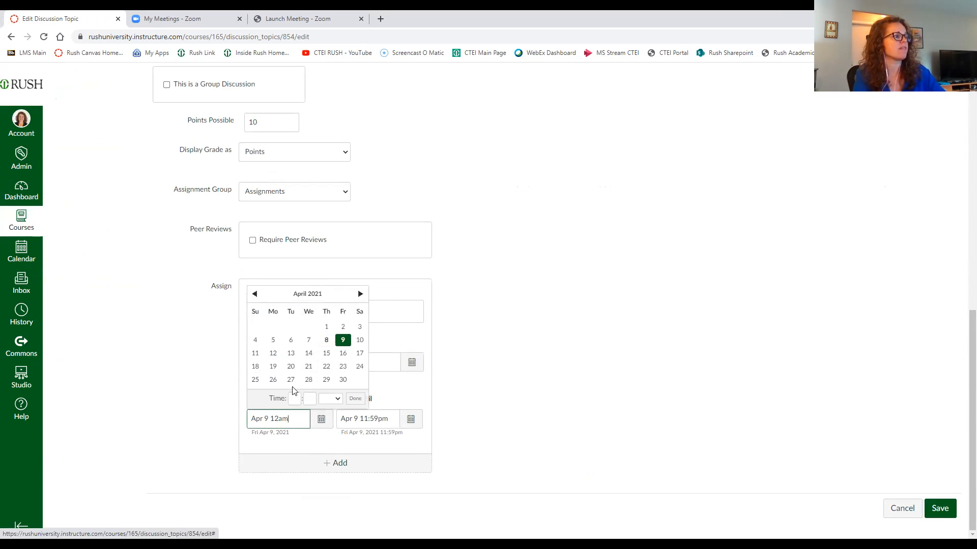
{"action": "left_click", "coordinate": [498, 457]}
{"action": "left_click", "coordinate": [940, 508]}
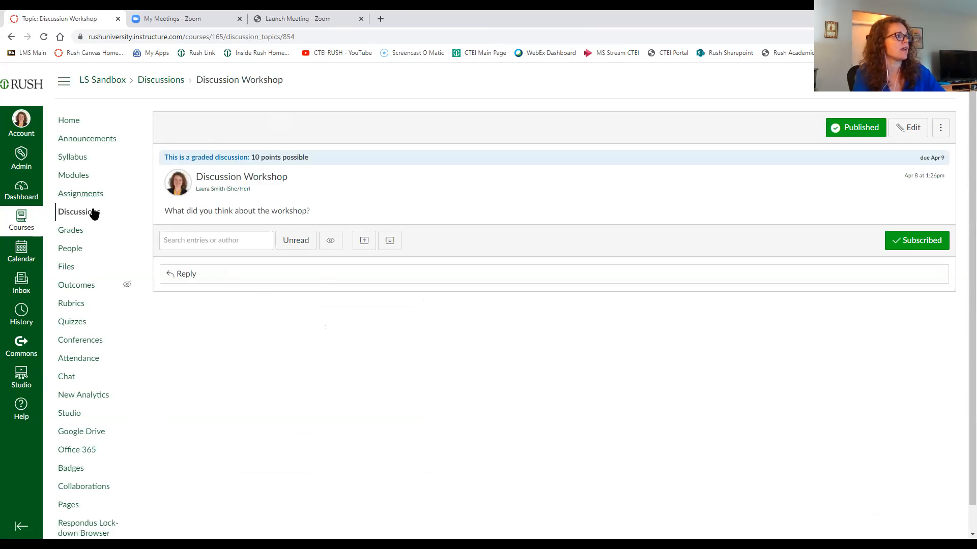
Step: Preview Discussion Workshop as a student in Student View, then leave Student View
{"action": "left_click", "coordinate": [94, 213]}
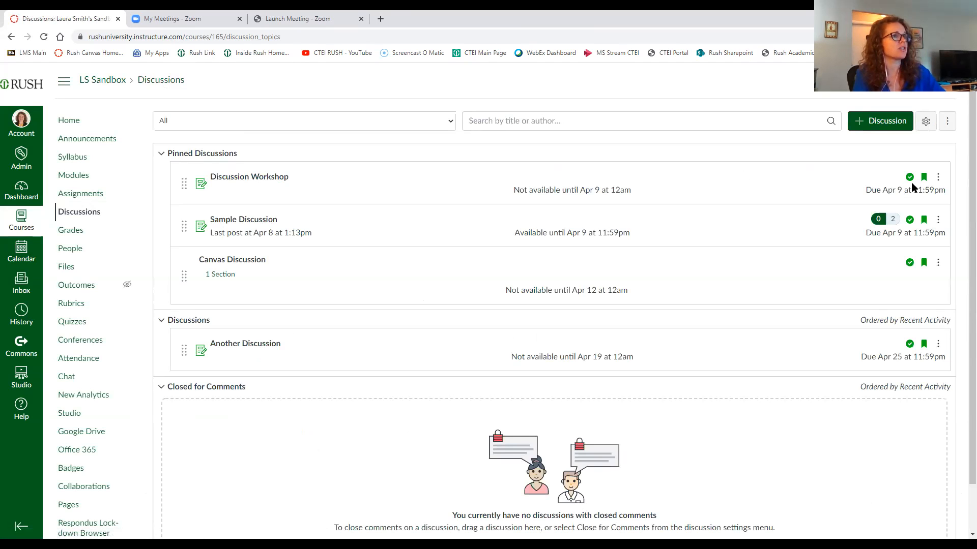
{"action": "left_click", "coordinate": [880, 122]}
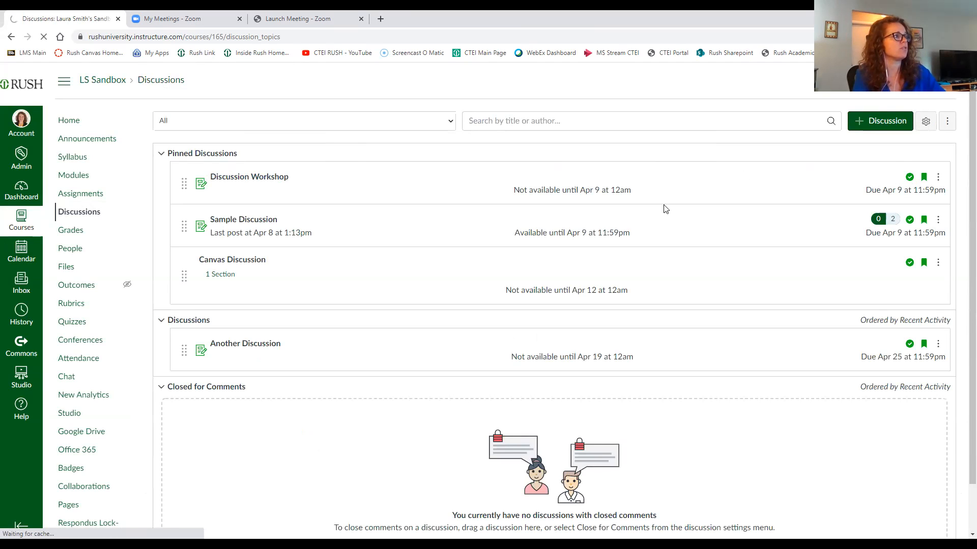
{"action": "left_click", "coordinate": [227, 179]}
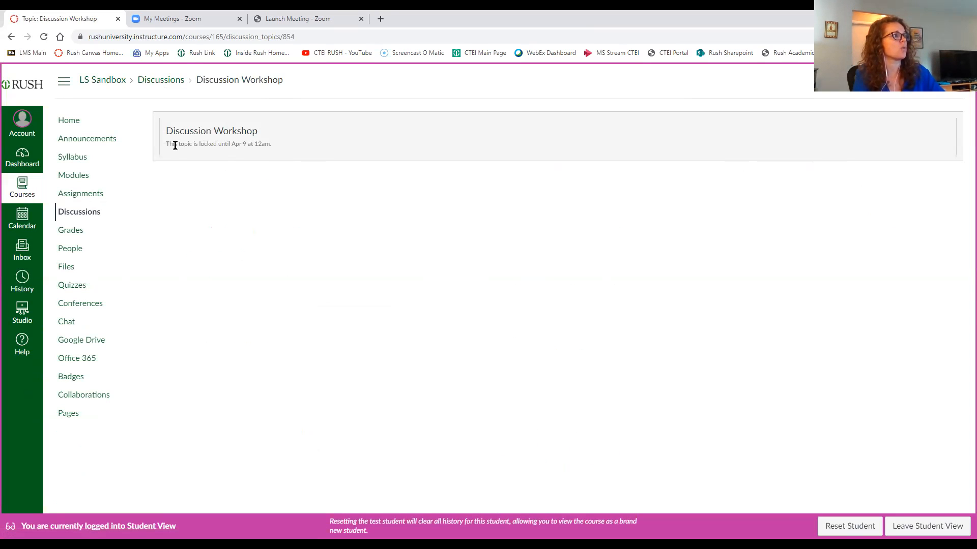
{"action": "triple_click", "coordinate": [251, 146]}
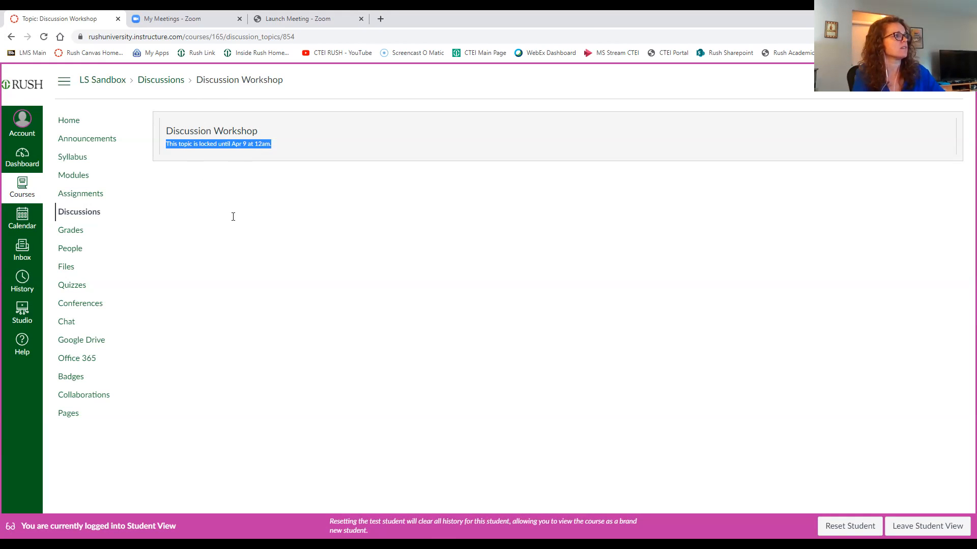
{"action": "left_click", "coordinate": [313, 138]}
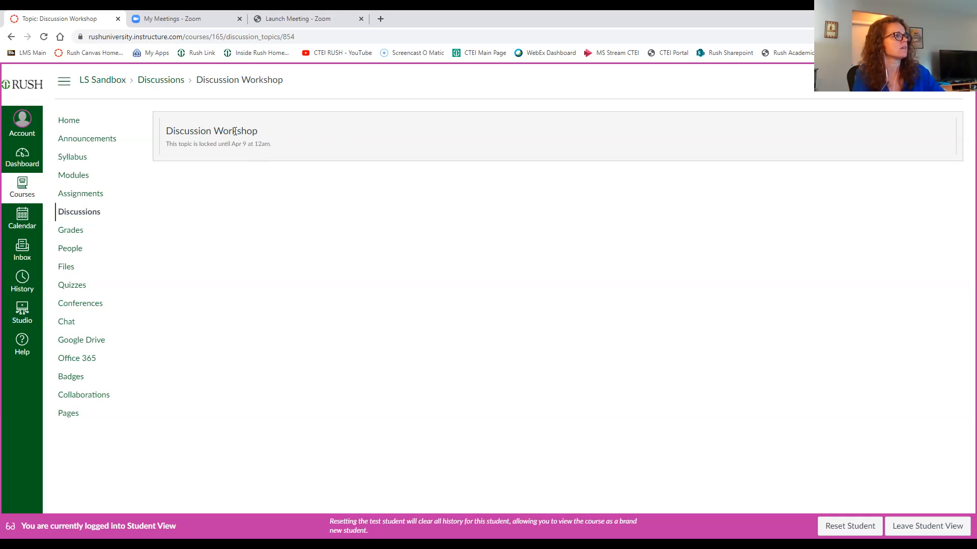
{"action": "left_click", "coordinate": [11, 36]}
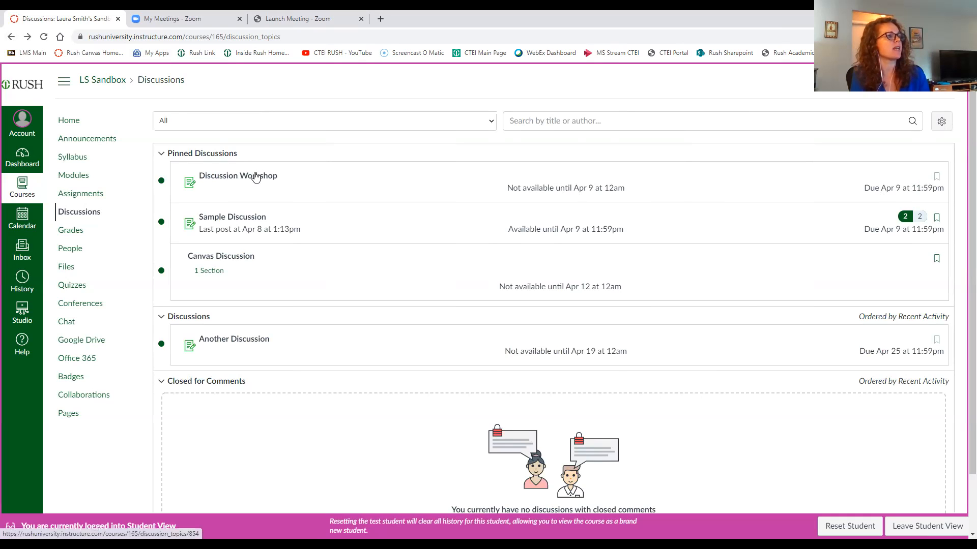
{"action": "left_click", "coordinate": [273, 182]}
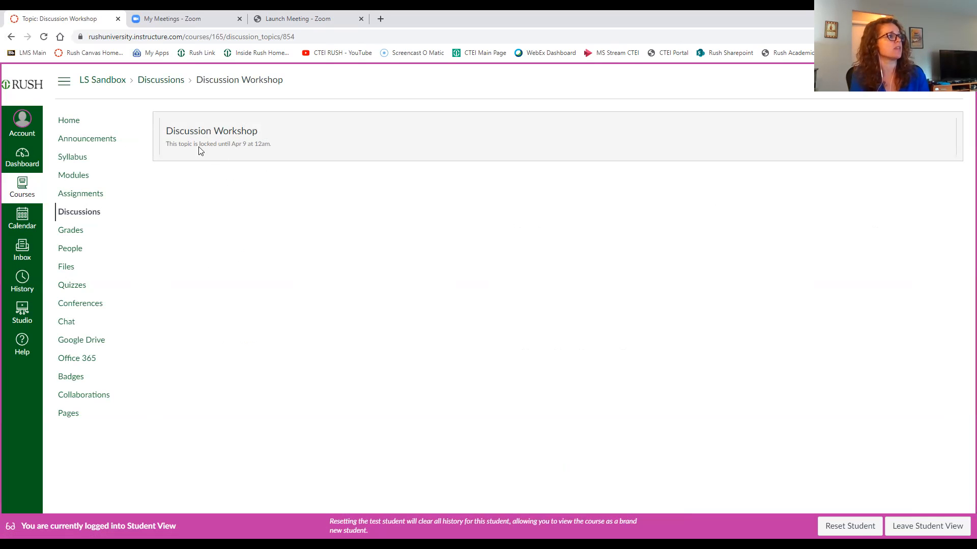
{"action": "left_click", "coordinate": [11, 37]}
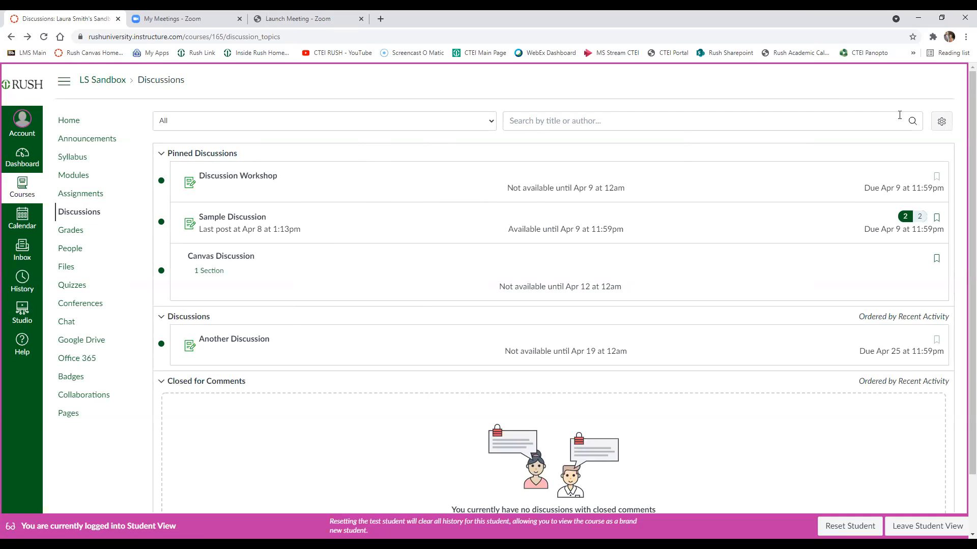
{"action": "left_click", "coordinate": [923, 528]}
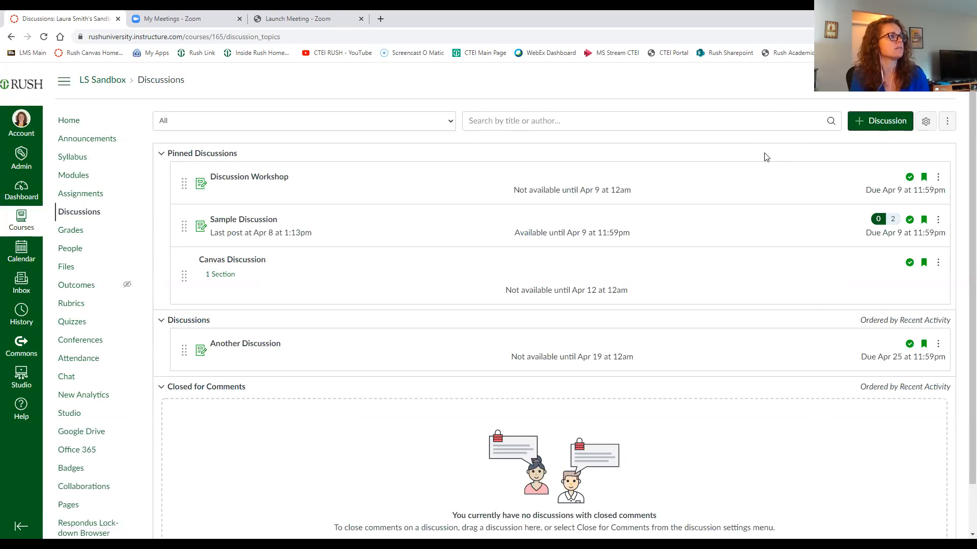
{"action": "left_click", "coordinate": [939, 181]}
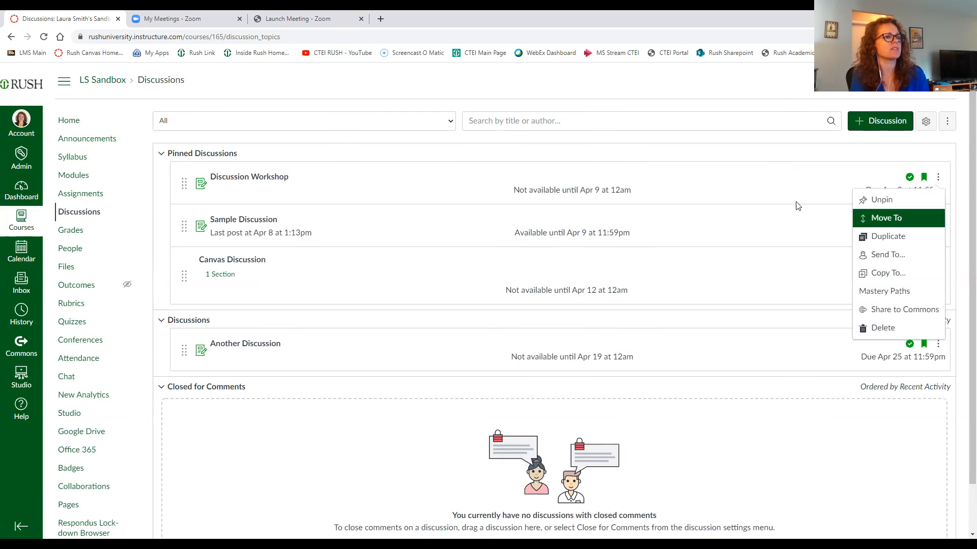
{"action": "left_click", "coordinate": [276, 188]}
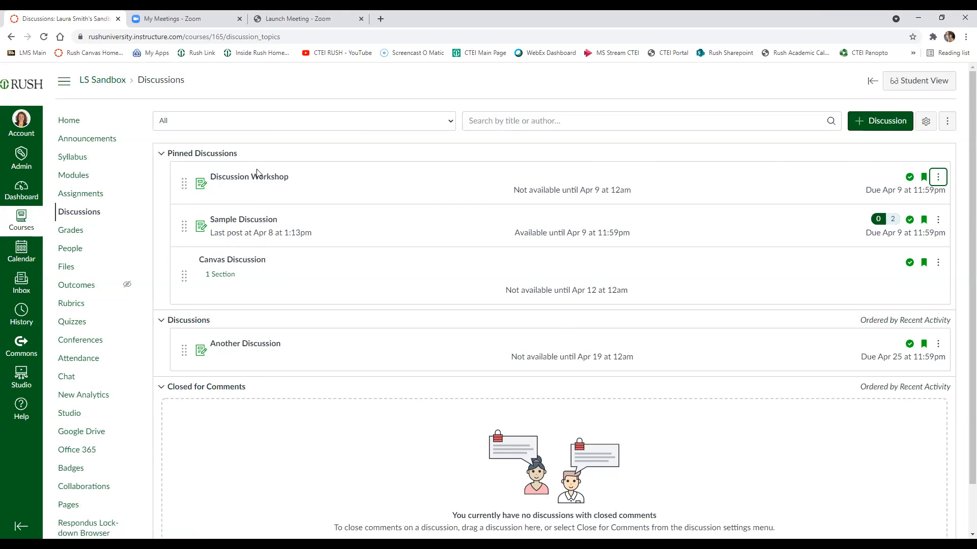
Step: Add Discussion Workshop to Module 1 as a discussion item with no indentation
{"action": "left_click", "coordinate": [120, 178]}
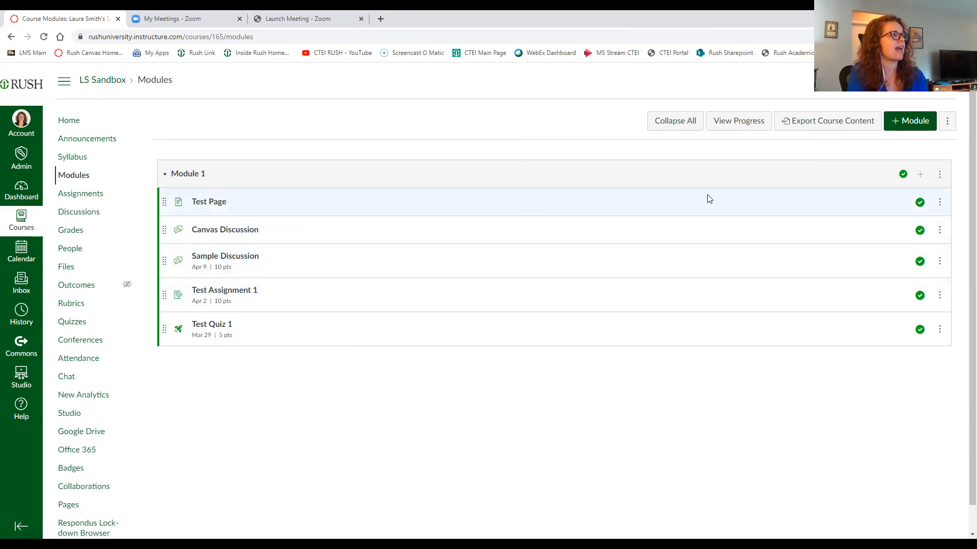
{"action": "left_click", "coordinate": [920, 176]}
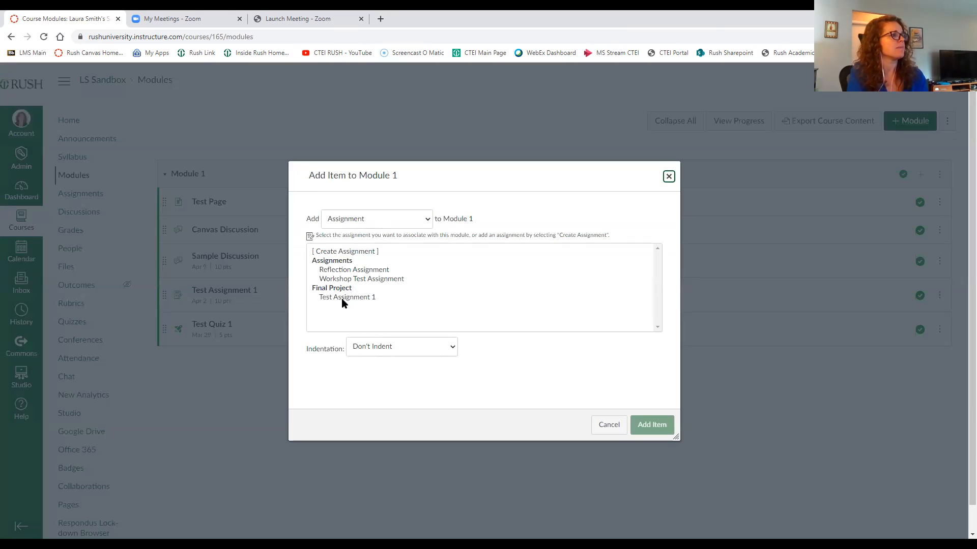
{"action": "left_click", "coordinate": [403, 223]}
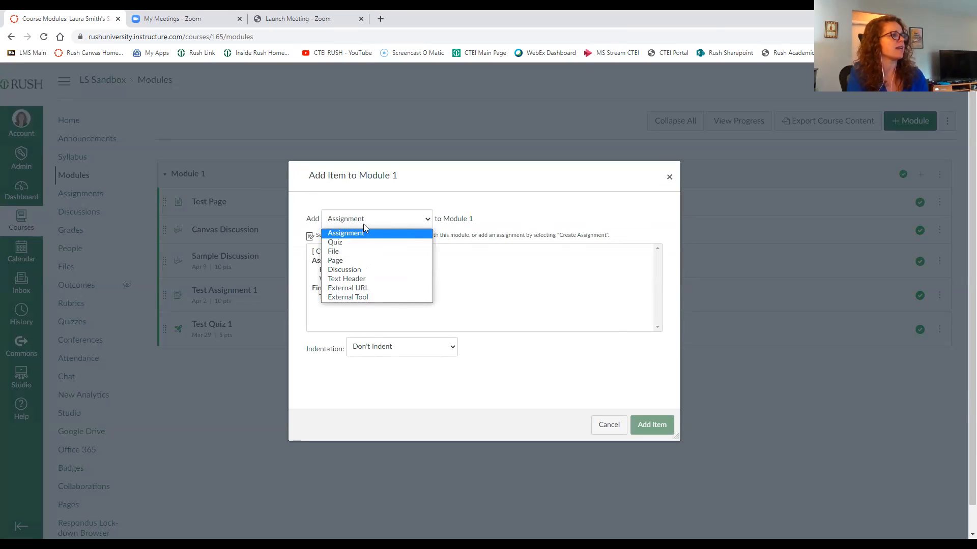
{"action": "left_click", "coordinate": [354, 275]}
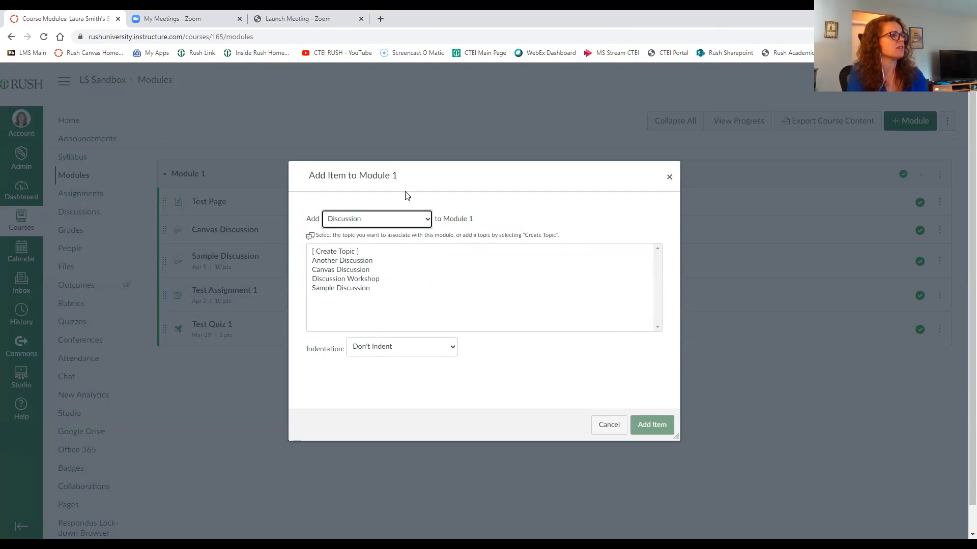
{"action": "left_click", "coordinate": [363, 281]}
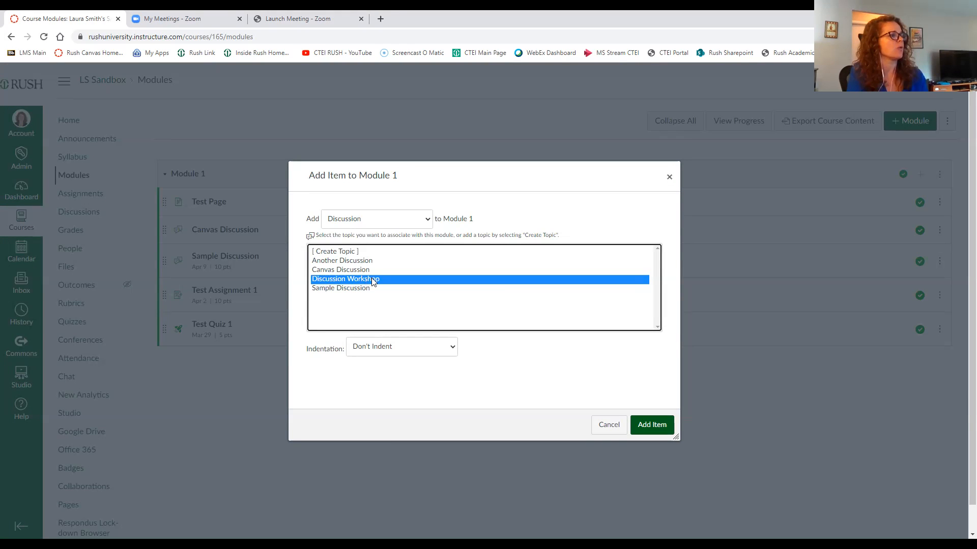
{"action": "left_click", "coordinate": [408, 351]}
{"action": "left_click", "coordinate": [408, 351]}
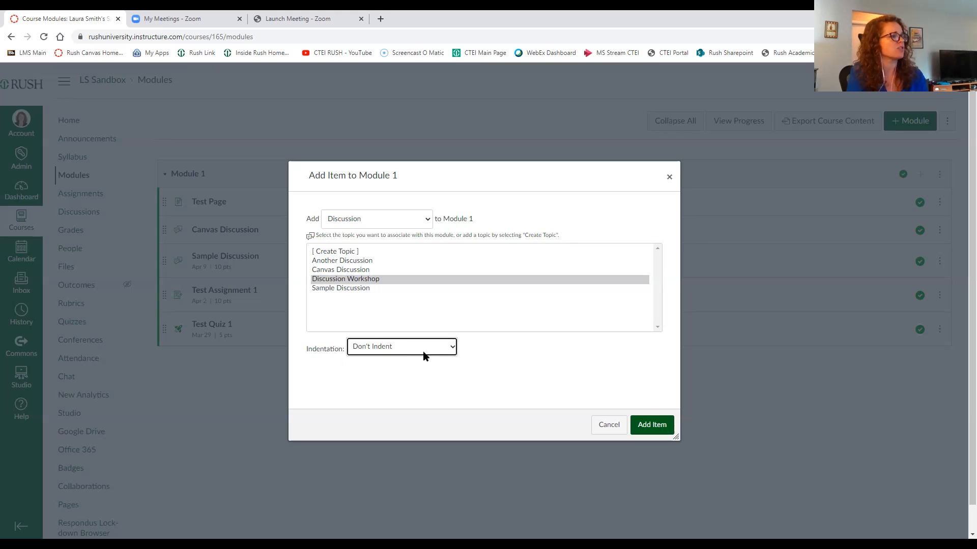
{"action": "left_click", "coordinate": [427, 351]}
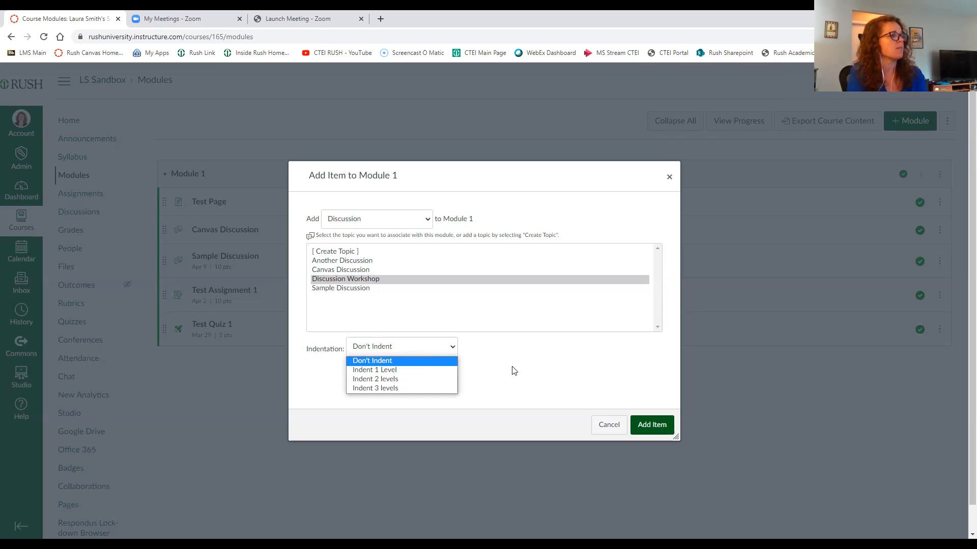
{"action": "left_click", "coordinate": [492, 362]}
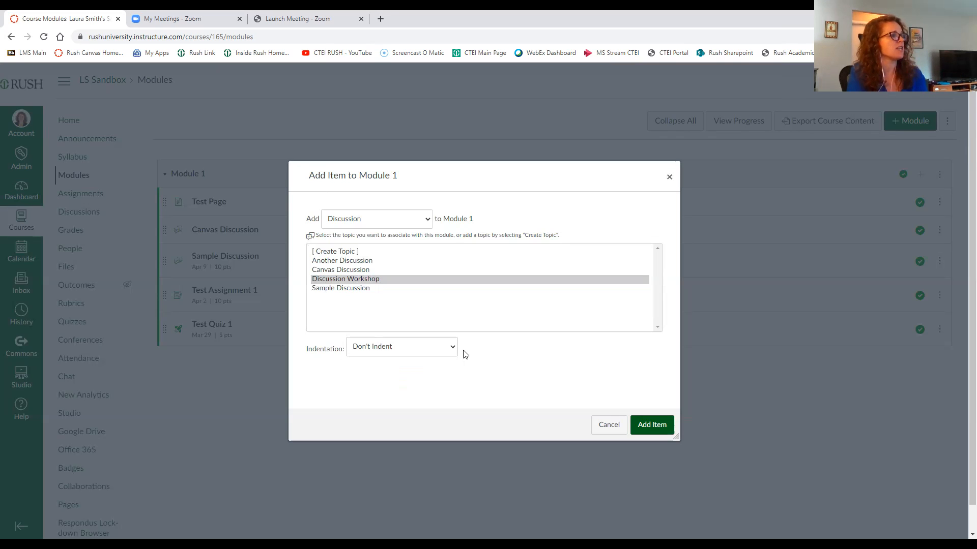
{"action": "left_click", "coordinate": [362, 281]}
{"action": "left_click", "coordinate": [651, 425]}
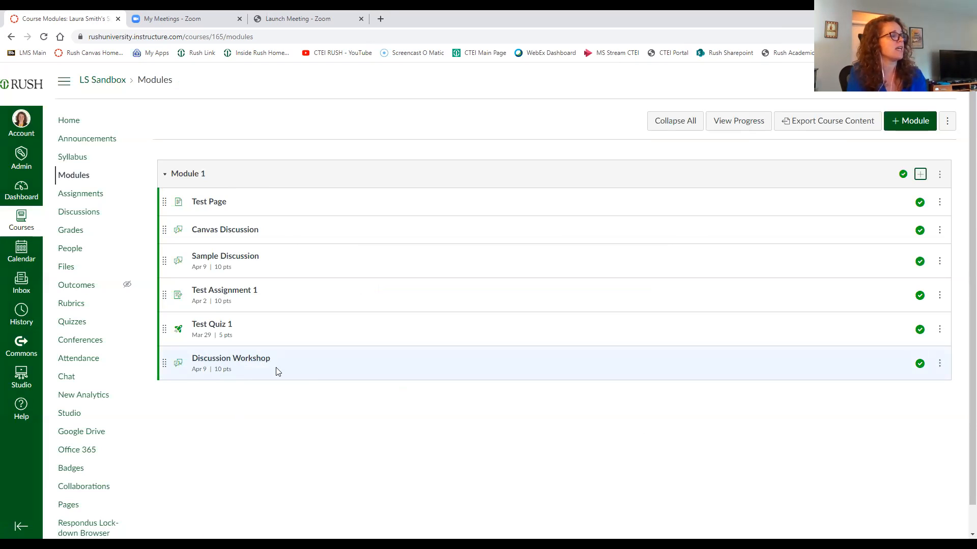
Step: Move Discussion Workshop in Module 1 up to sit directly below Test Page
{"action": "left_click_drag", "start_coordinate": [164, 364], "coordinate": [165, 232]}
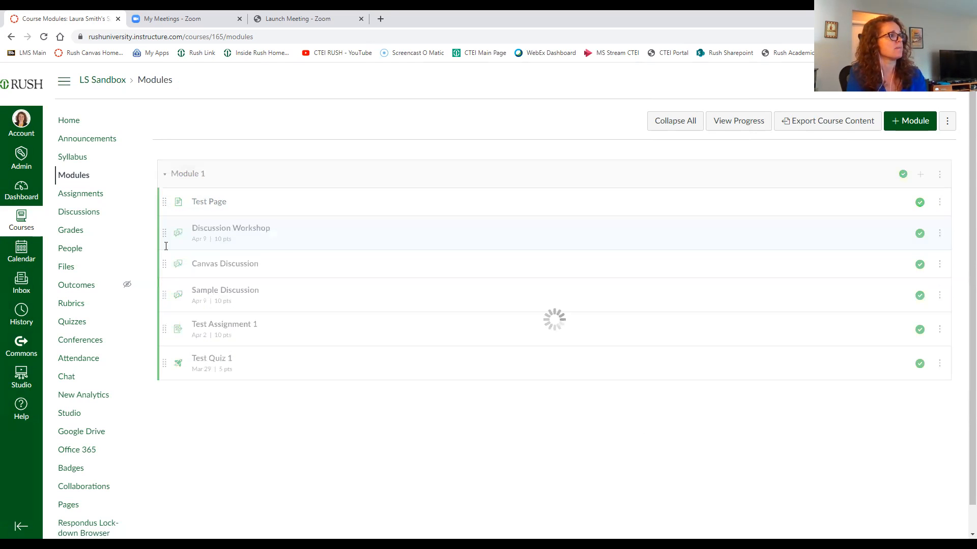
{"action": "left_click", "coordinate": [939, 235]}
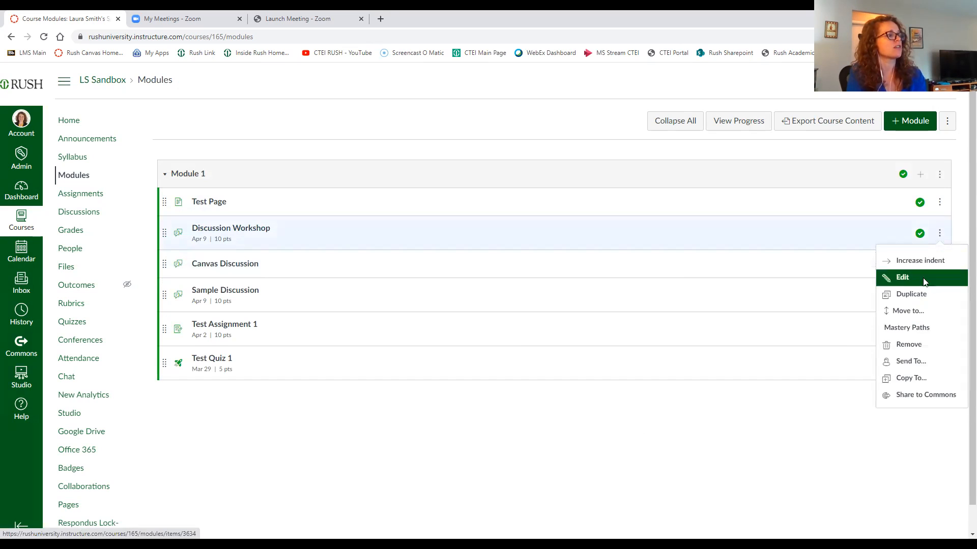
{"action": "left_click", "coordinate": [403, 433]}
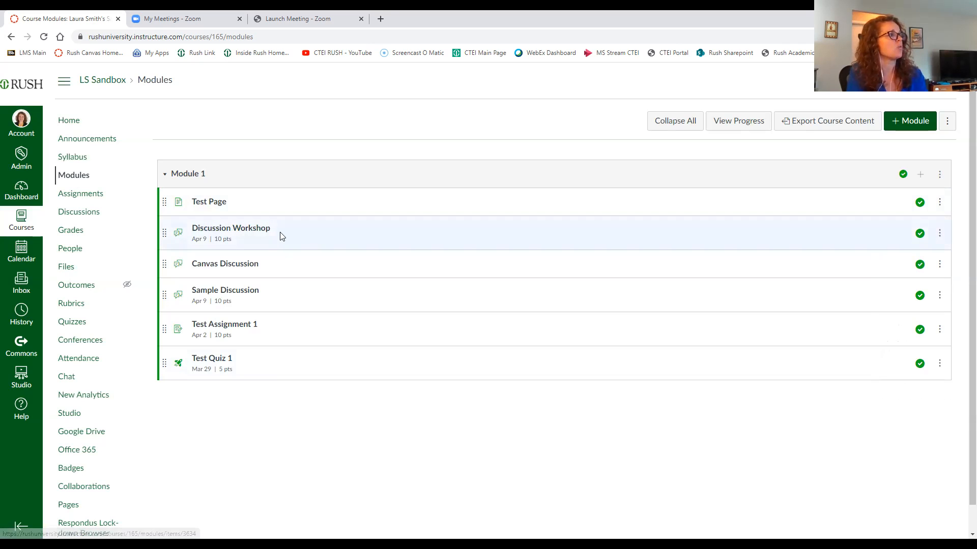
Step: Review the Course Summary on the course syllabus page, then return to the Discussions page
{"action": "left_click", "coordinate": [77, 160]}
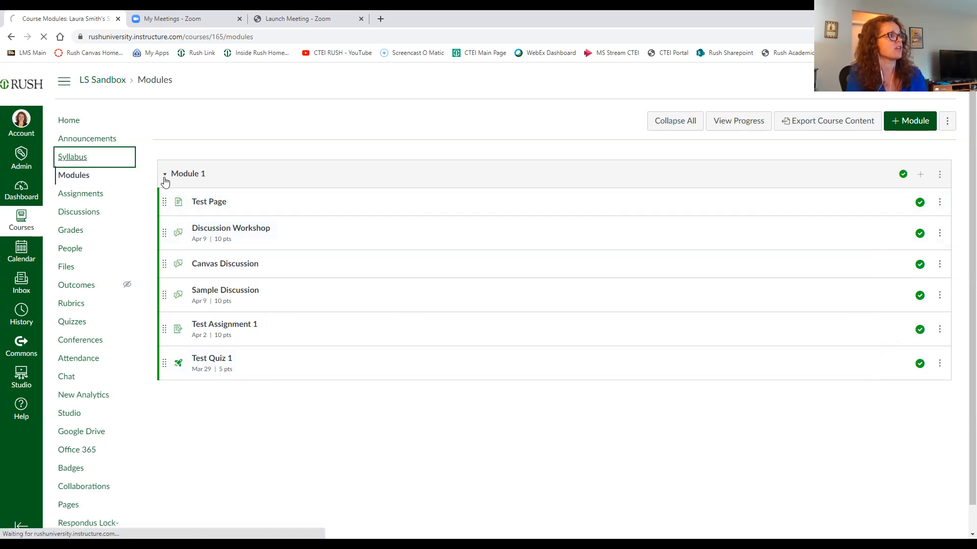
{"action": "scroll", "coordinate": [261, 247], "scroll_direction": "down", "scroll_amount": 15}
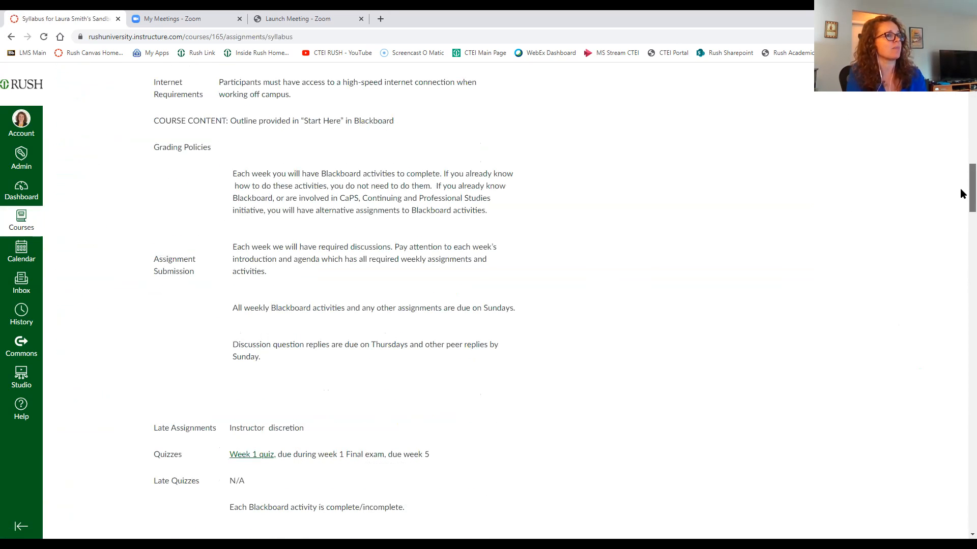
{"action": "scroll", "coordinate": [934, 365], "scroll_direction": "down", "scroll_amount": 20}
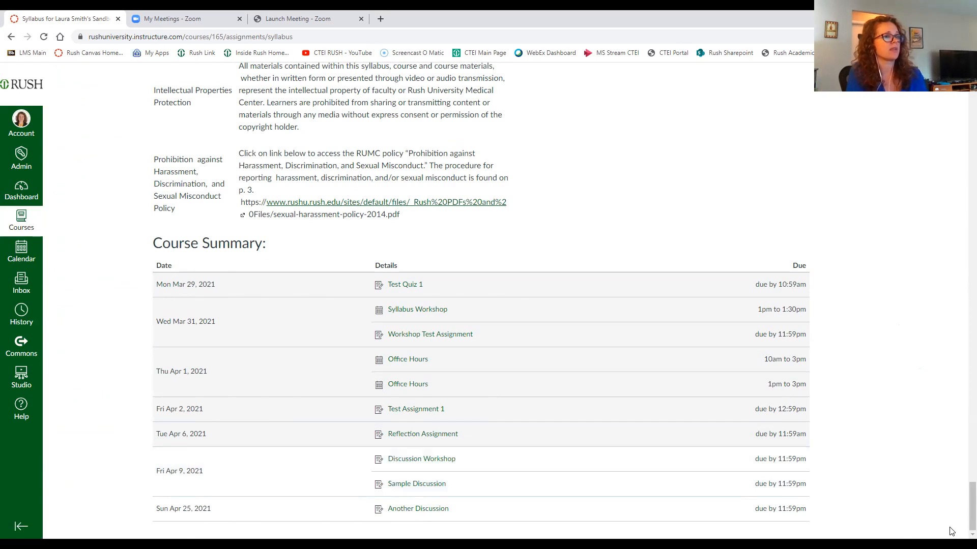
{"action": "scroll", "coordinate": [943, 360], "scroll_direction": "up", "scroll_amount": 20}
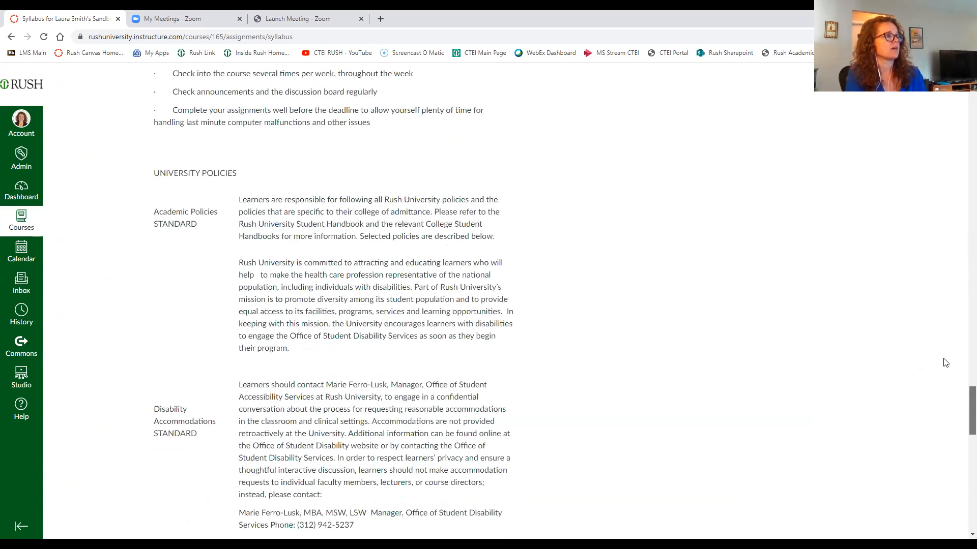
{"action": "scroll", "coordinate": [598, 124], "scroll_direction": "up", "scroll_amount": 15}
{"action": "left_click", "coordinate": [81, 212]}
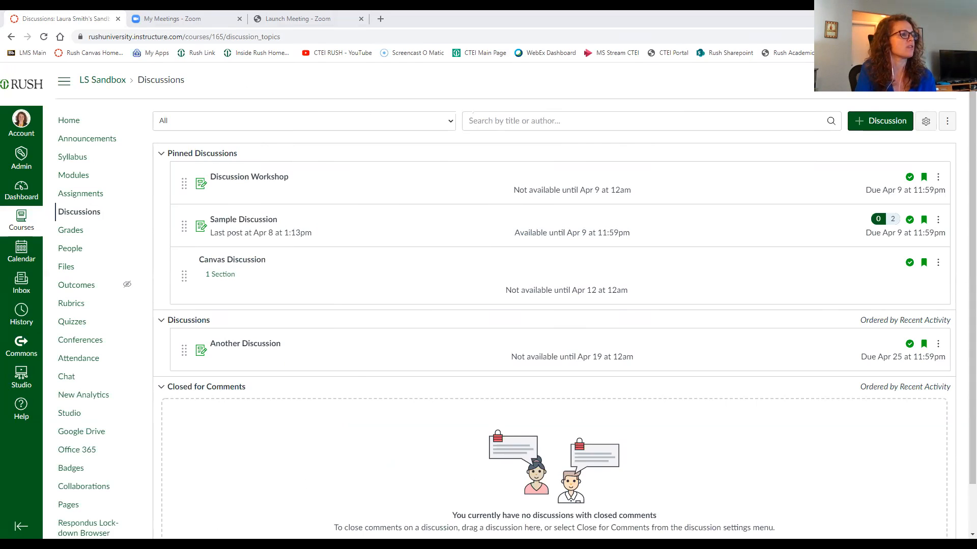
Step: Switch to PowerPoint and start the slide show from the Key Takeaways slide
{"action": "key", "text": "alt+Tab"}
{"action": "left_click", "coordinate": [853, 534]}
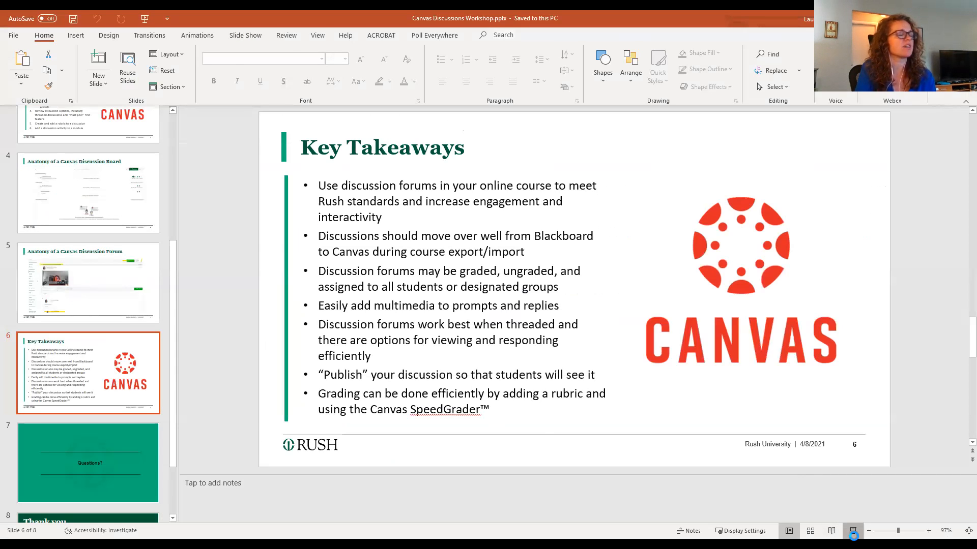